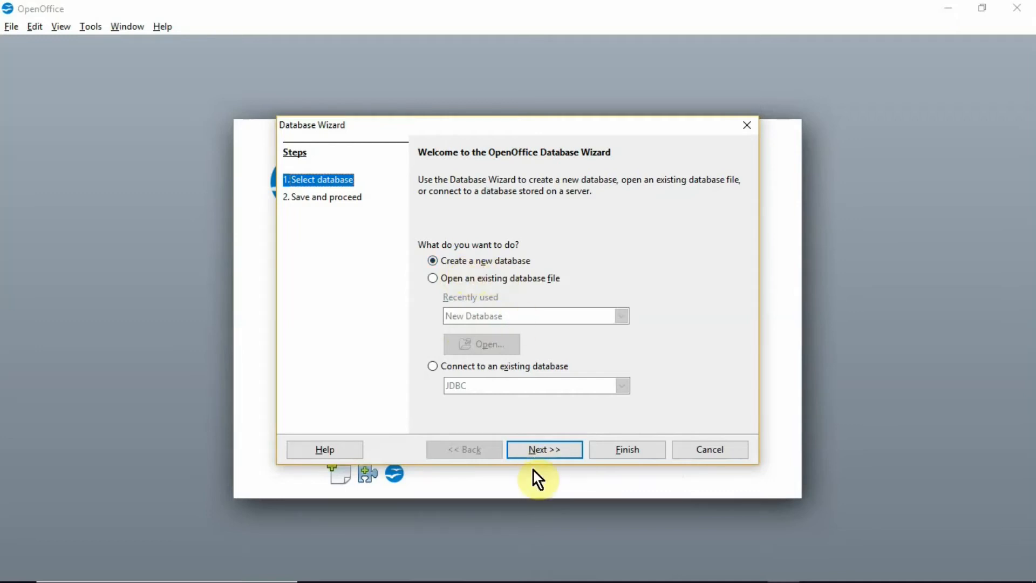
# - Keep the wizard's register-and-open defaults and finish to reach the Save As dialog
pyautogui.click(542, 451)
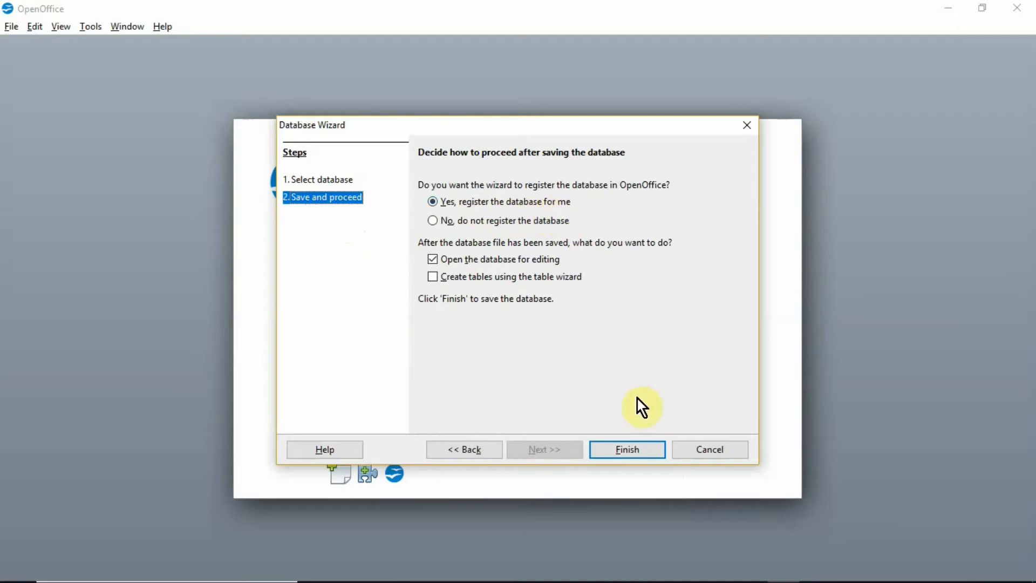
pyautogui.click(637, 452)
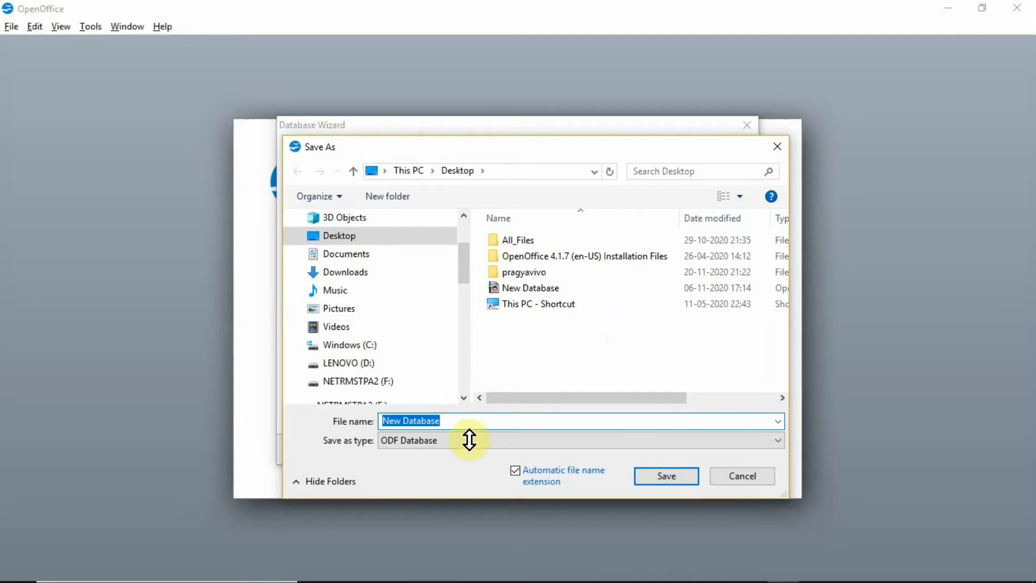
# - Replace 'New Database' with 'School DataBase' and save the database file
pyautogui.click(451, 421)
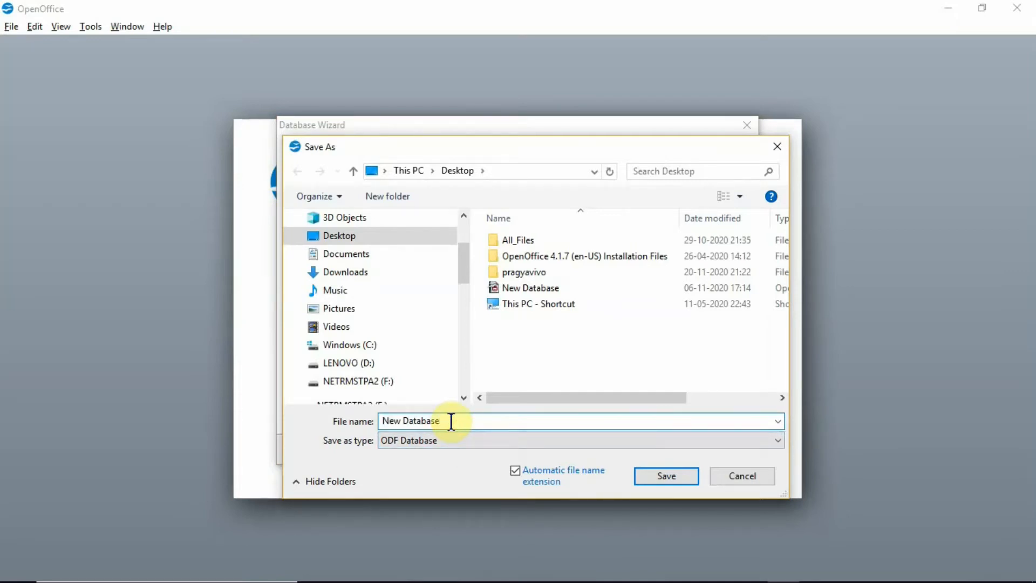
pyautogui.press('BackSpace')
pyautogui.press('BackSpace')
pyautogui.press('BackSpace')
pyautogui.press('BackSpace')
pyautogui.press('BackSpace')
pyautogui.press('BackSpace')
pyautogui.press('BackSpace')
pyautogui.press('BackSpace')
pyautogui.press('BackSpace')
pyautogui.press('BackSpace')
pyautogui.press('BackSpace')
pyautogui.press('BackSpace')
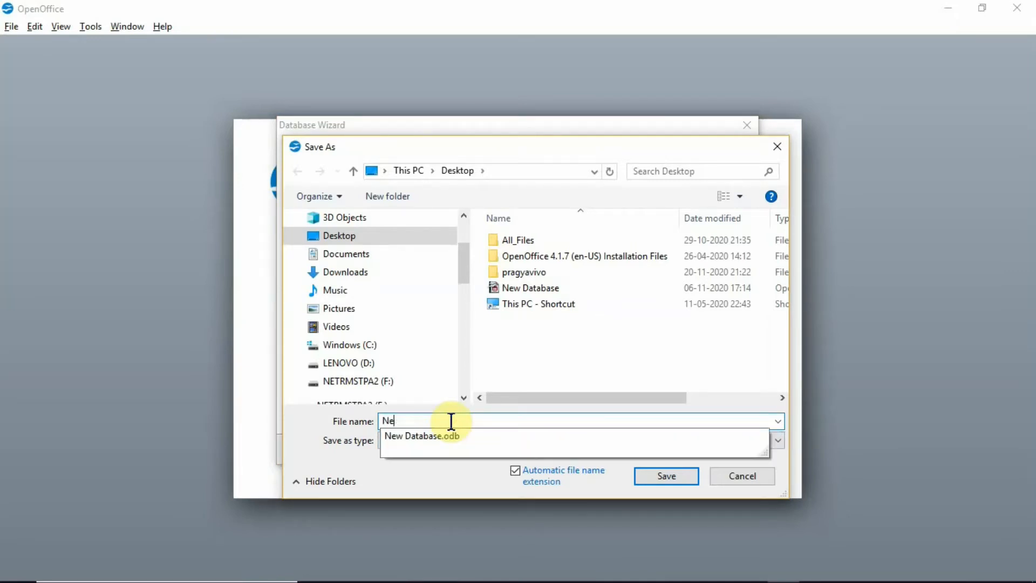
pyautogui.write('School')
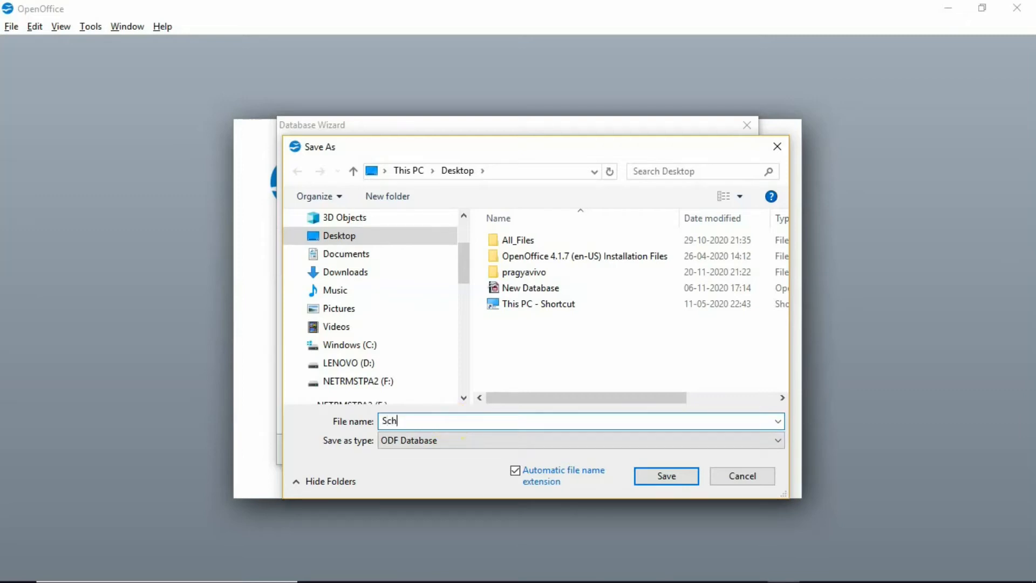
pyautogui.write(' DataBase')
pyautogui.click(659, 478)
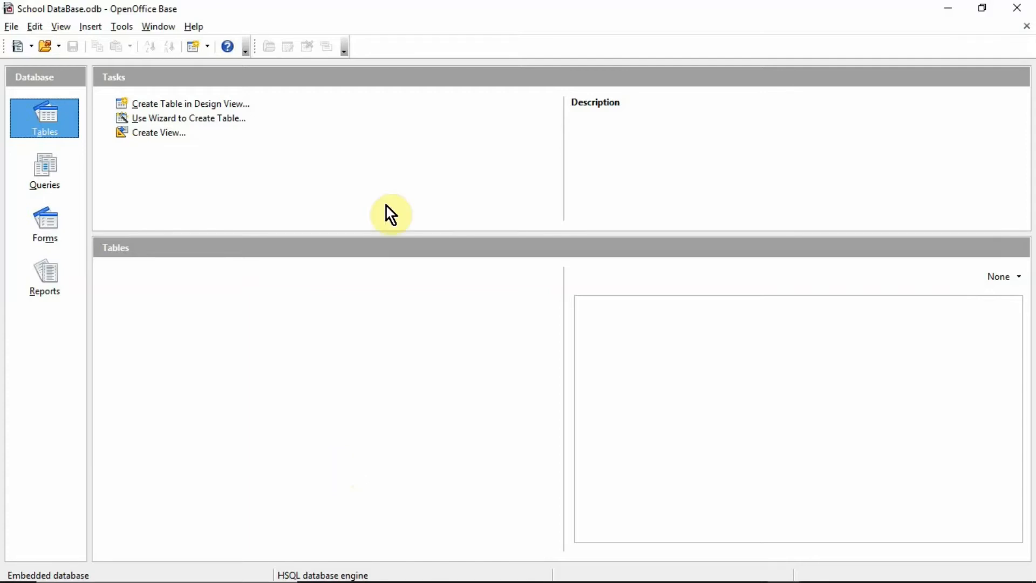
# - Start a new table in Design View with a RollNo field of type Number [NUMERIC]
pyautogui.click(183, 107)
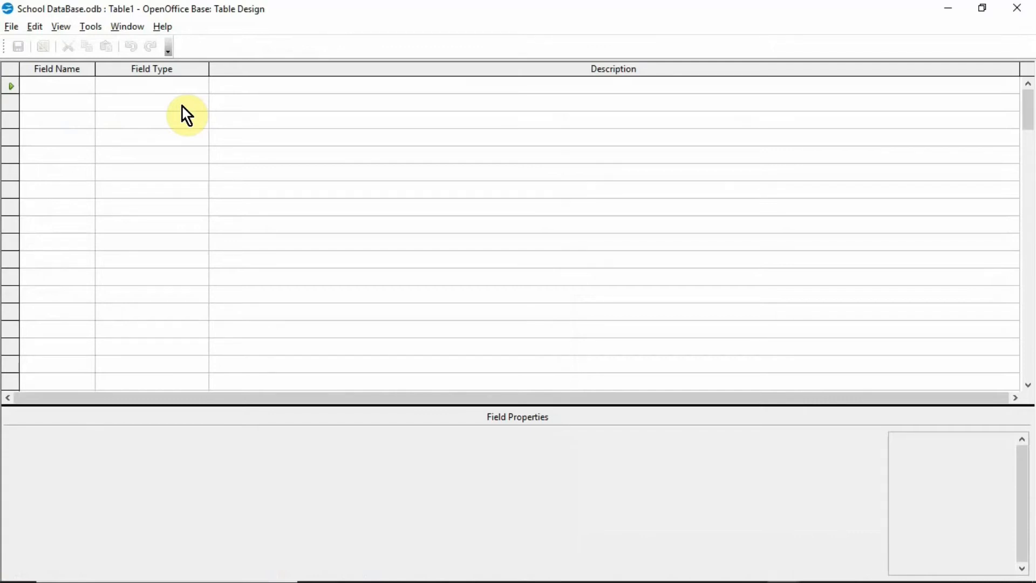
pyautogui.click(73, 83)
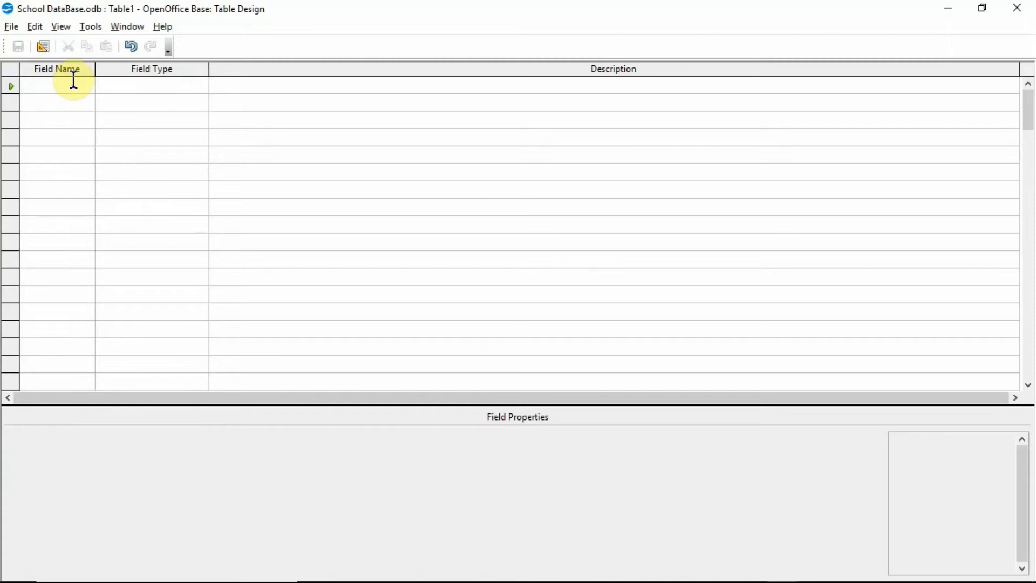
pyautogui.write('Roll')
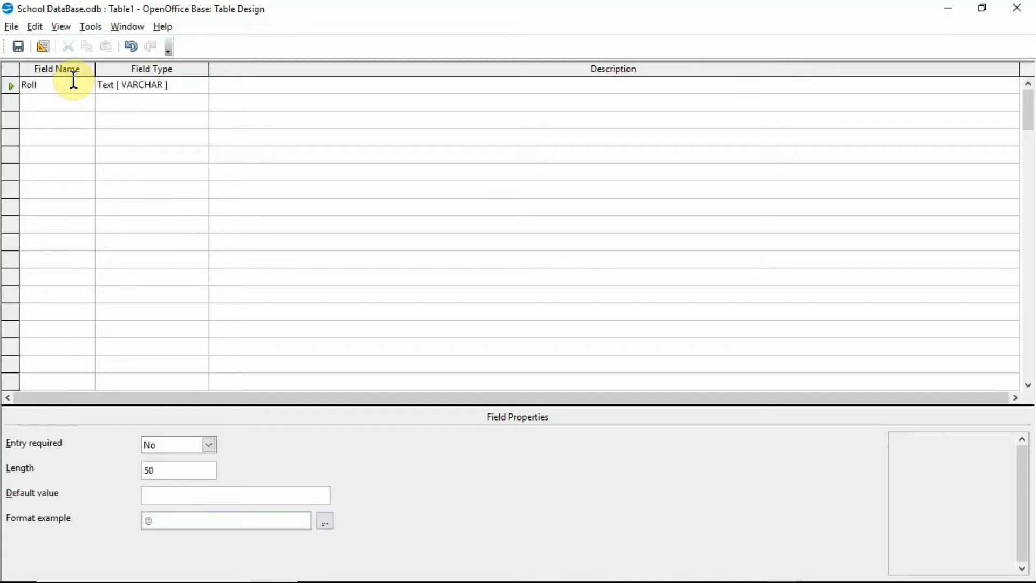
pyautogui.write('No')
pyautogui.click(183, 86)
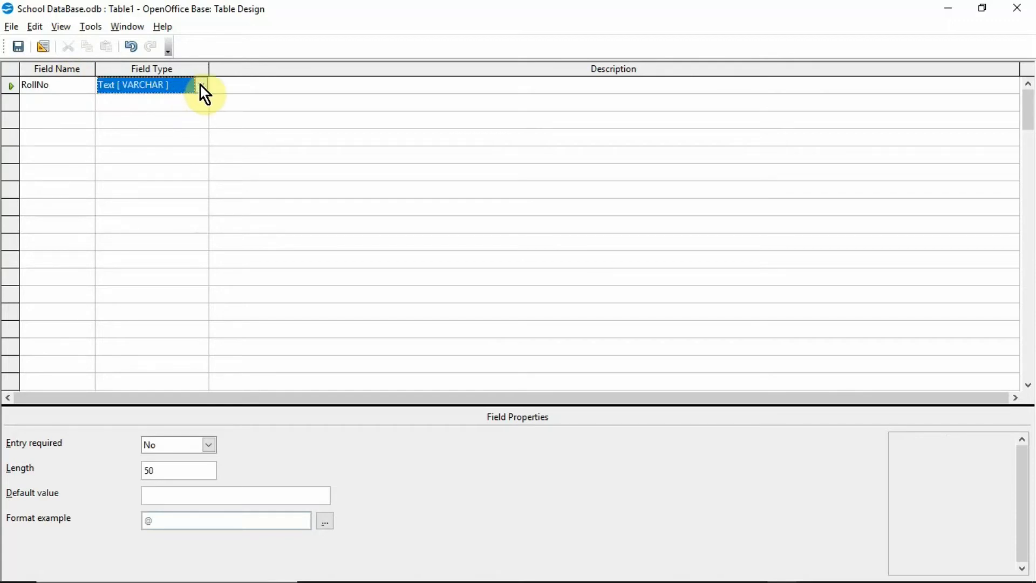
pyautogui.click(201, 86)
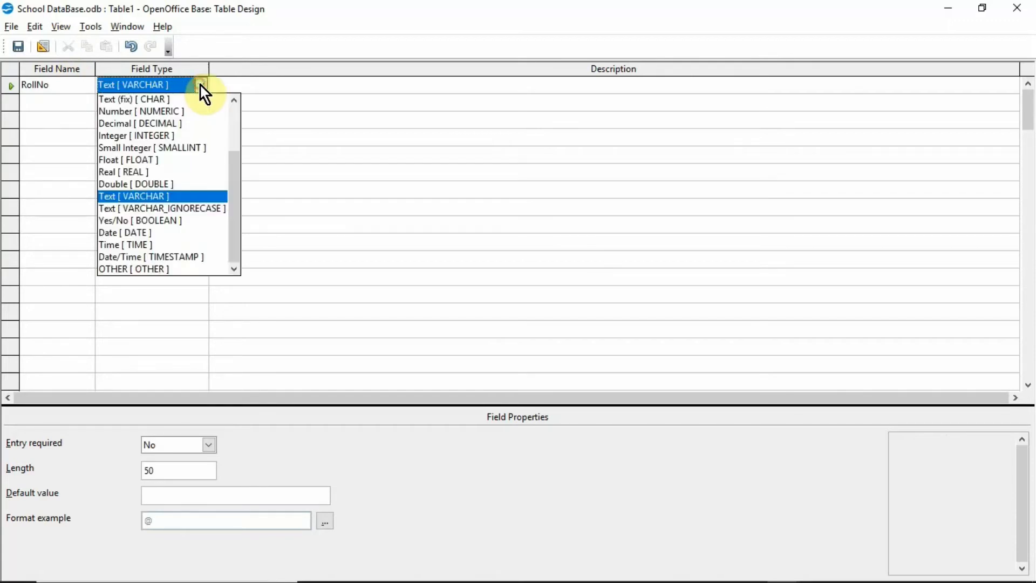
pyautogui.click(193, 112)
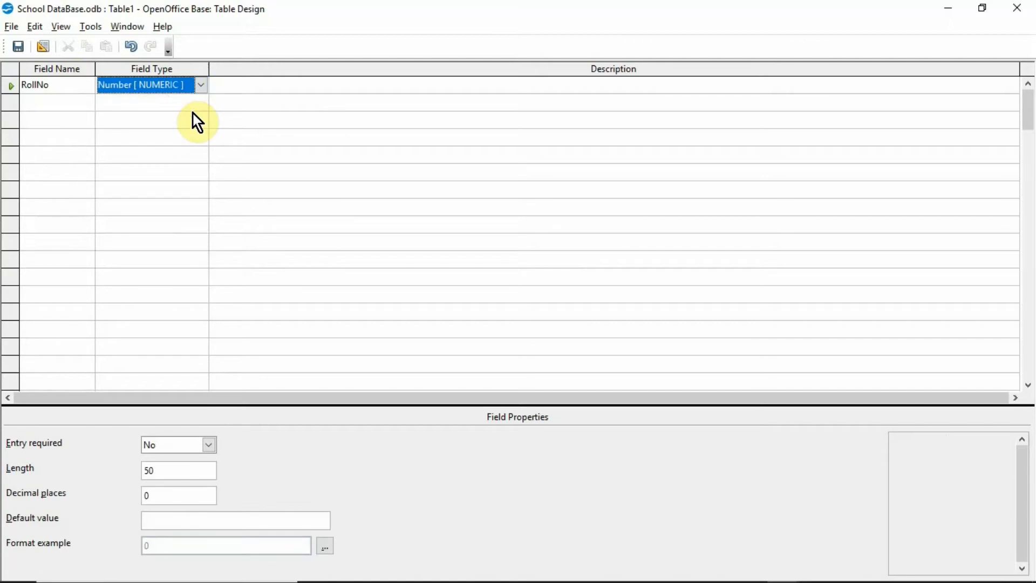
pyautogui.click(252, 86)
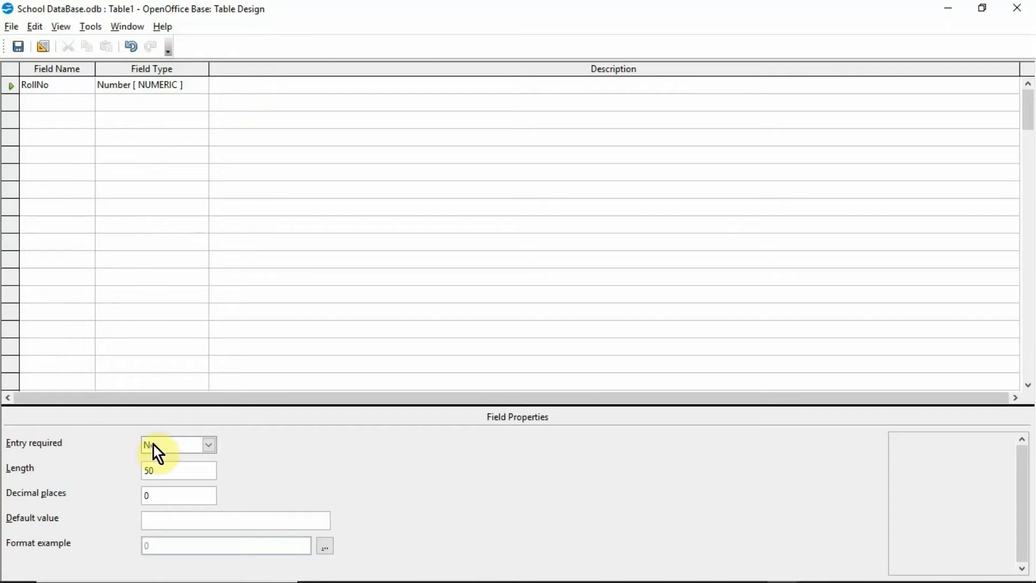
# - Make RollNo a required entry with length 3
pyautogui.click(209, 446)
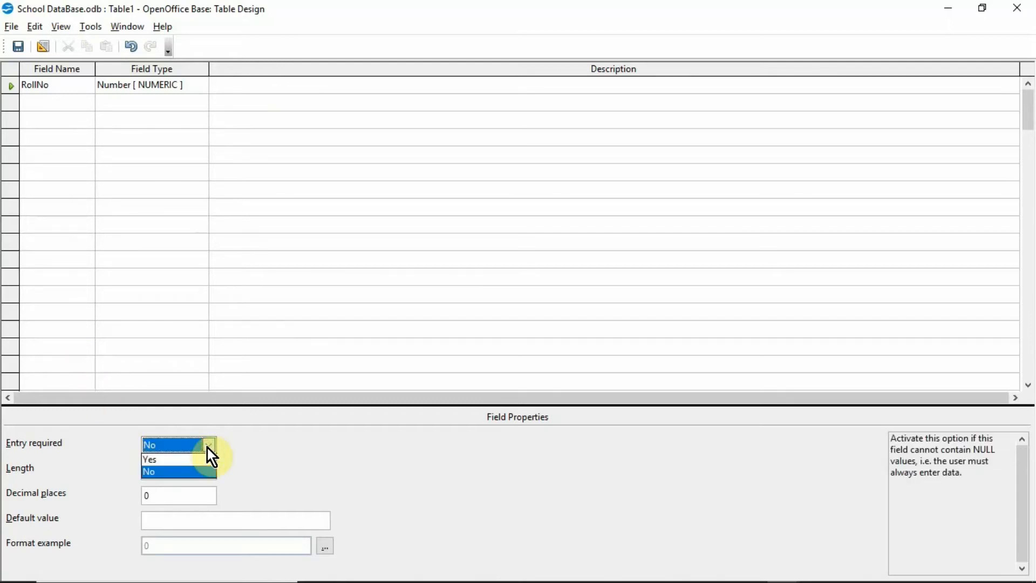
pyautogui.click(204, 459)
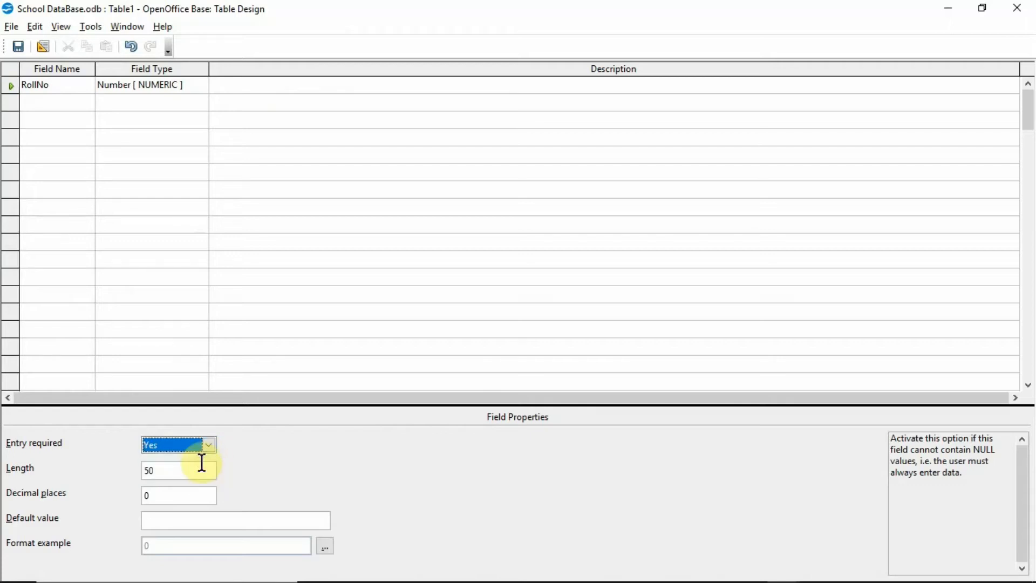
pyautogui.click(186, 470)
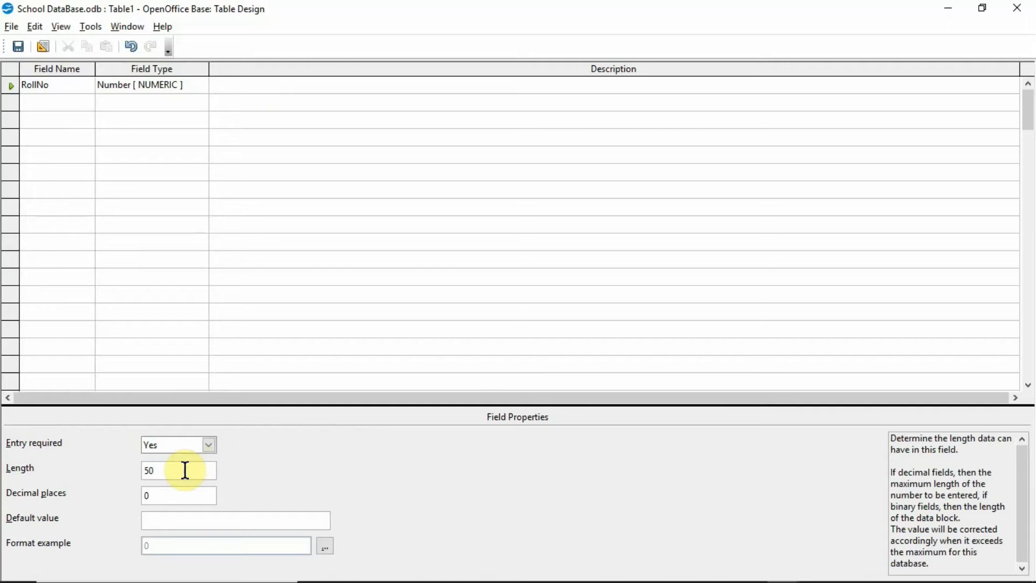
pyautogui.press('BackSpace')
pyautogui.press('BackSpace')
pyautogui.write('3')
pyautogui.click(59, 104)
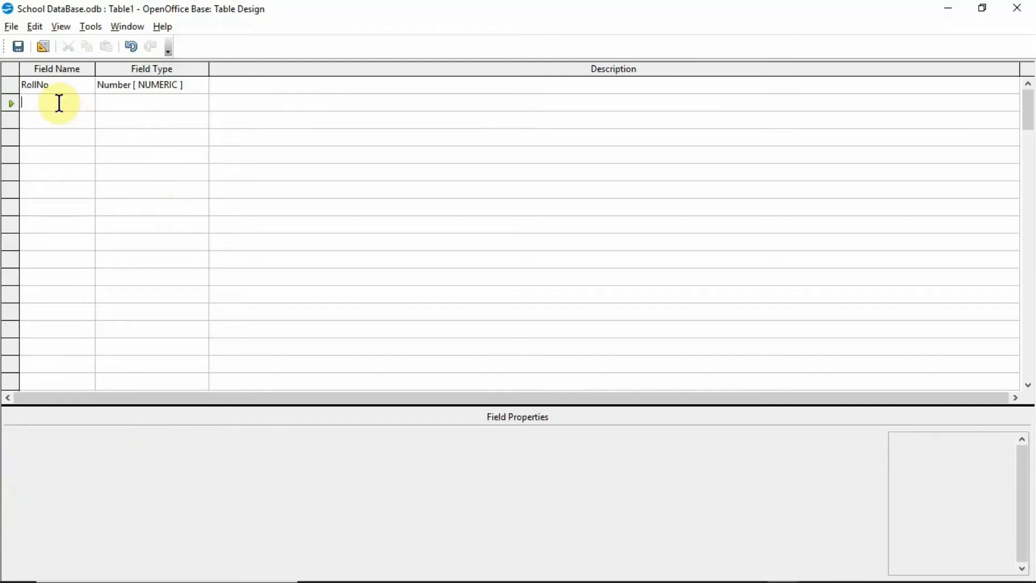
# - Add a required Name text field
pyautogui.write('Name')
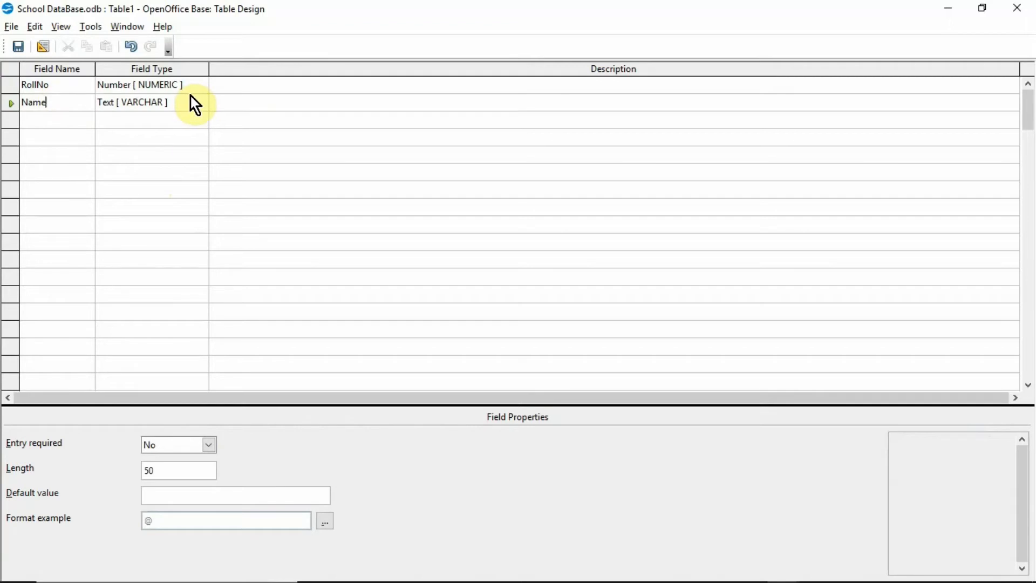
pyautogui.click(190, 102)
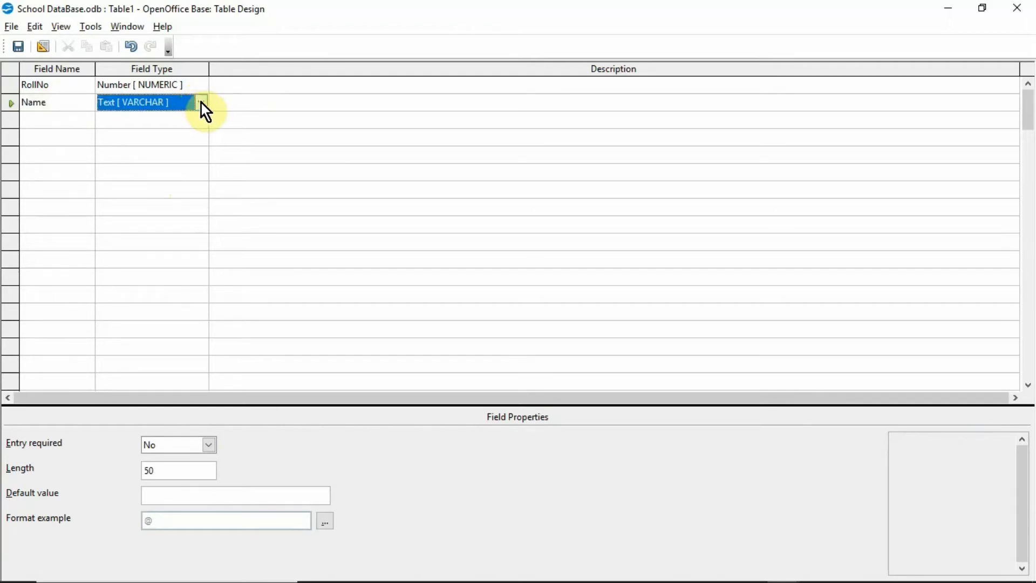
pyautogui.click(179, 444)
pyautogui.click(175, 462)
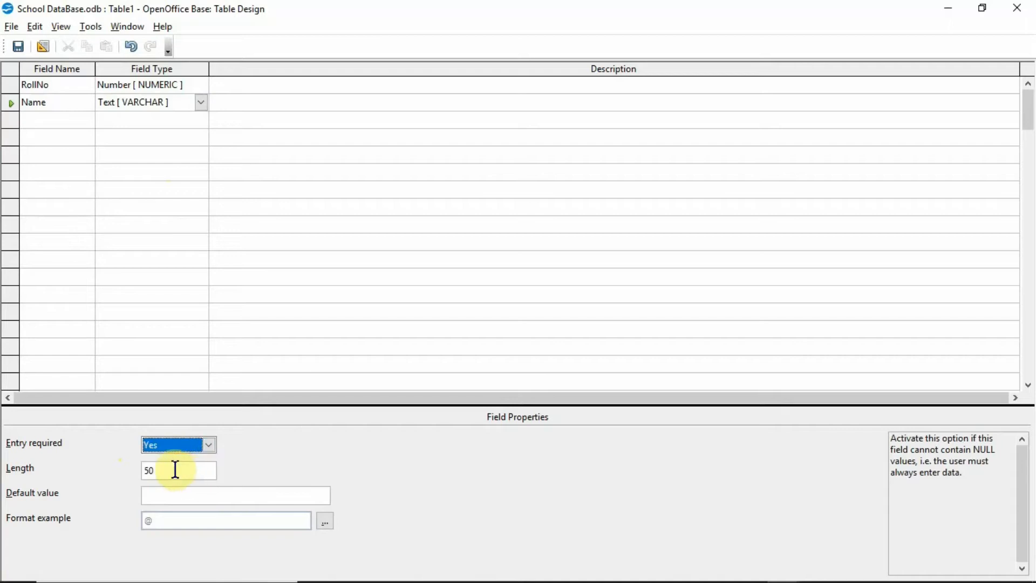
pyautogui.click(174, 471)
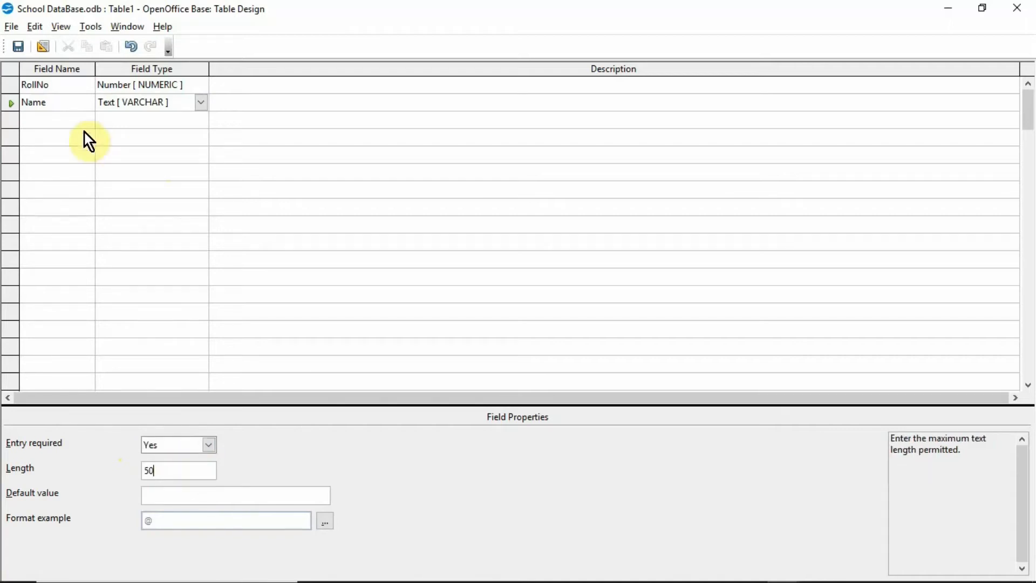
# - Add a required Class field of type Text (fix) [CHAR] with length 1
pyautogui.click(67, 123)
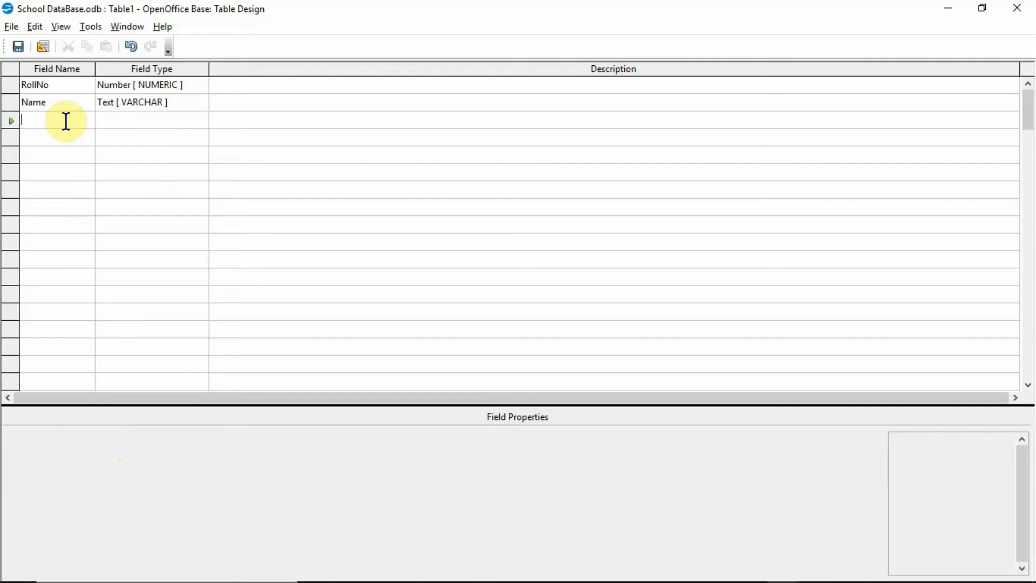
pyautogui.write('C')
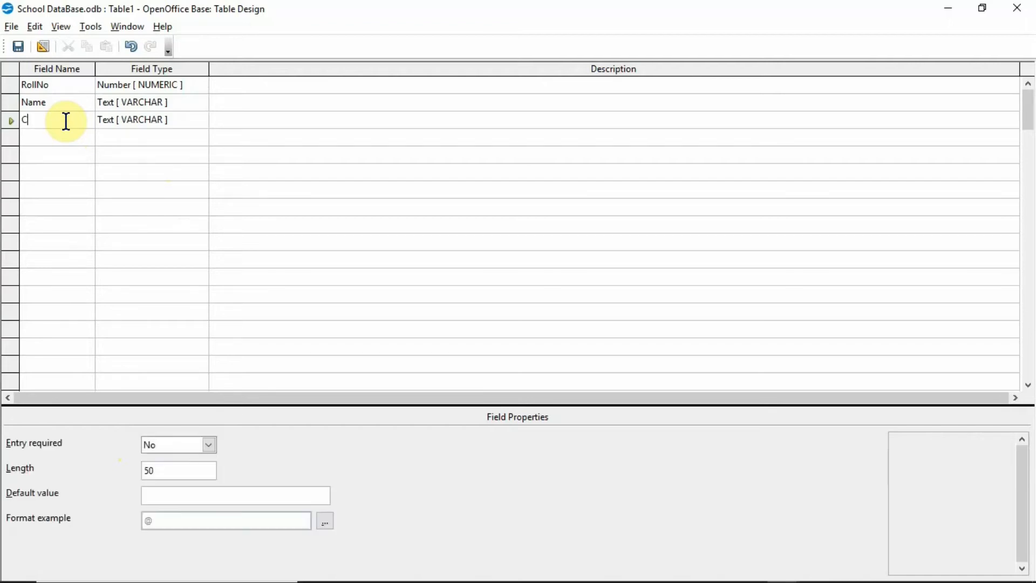
pyautogui.write('lass')
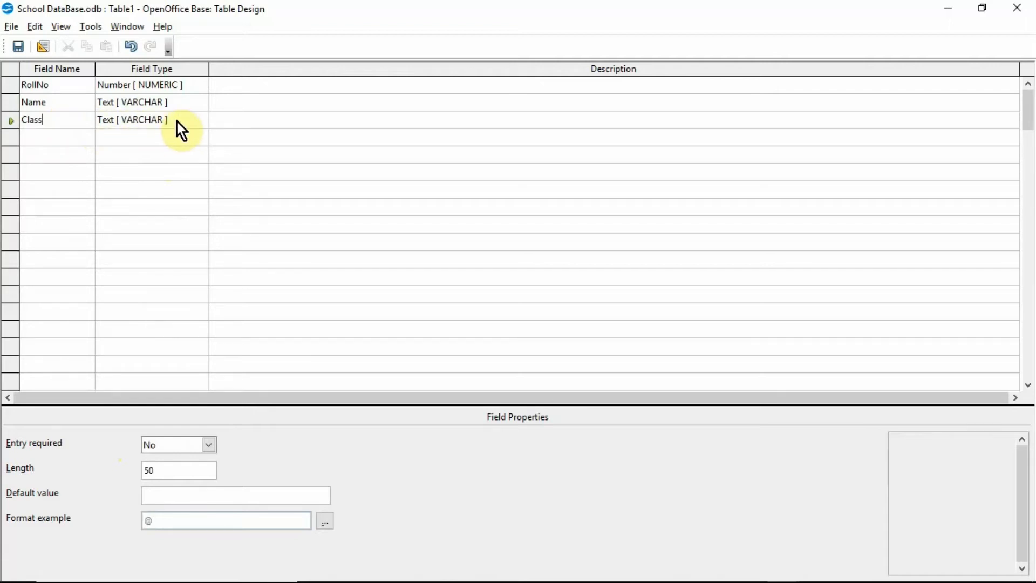
pyautogui.click(198, 122)
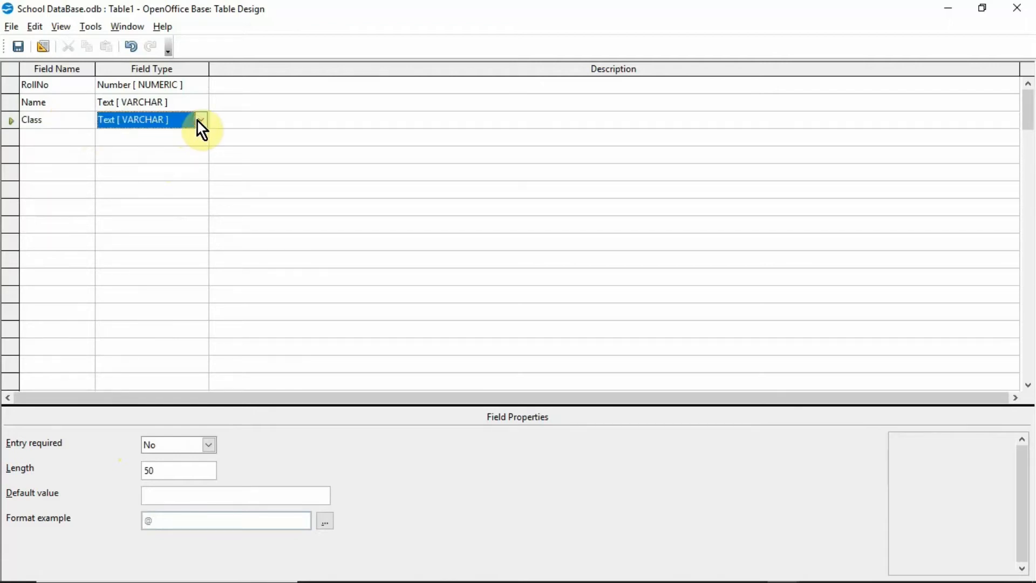
pyautogui.click(200, 119)
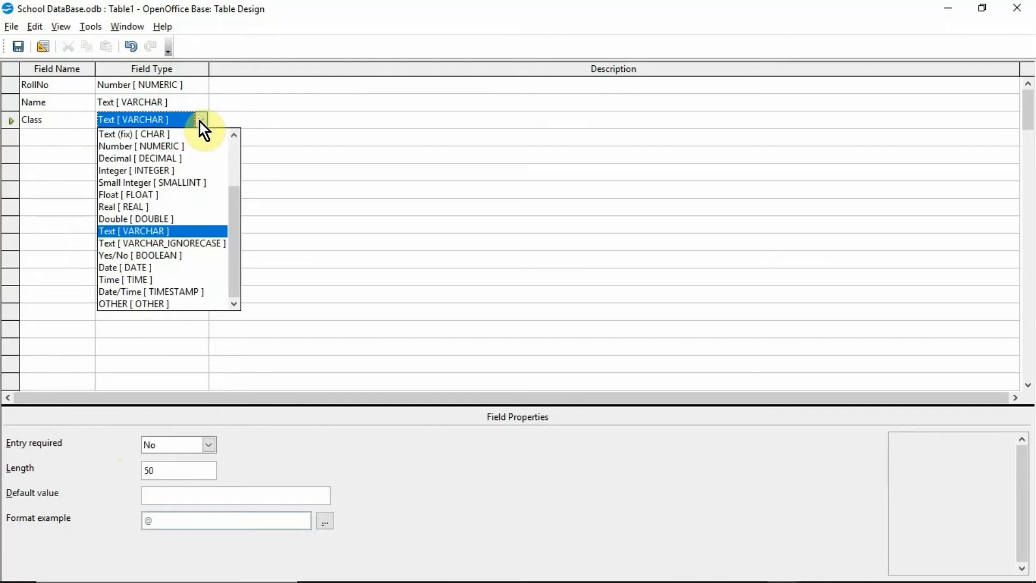
pyautogui.click(193, 136)
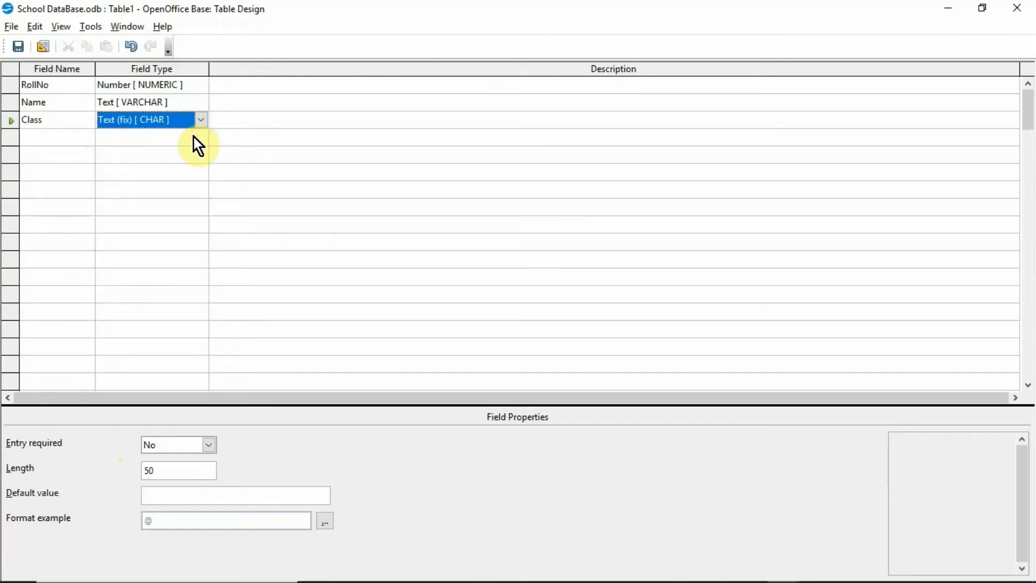
pyautogui.click(211, 450)
pyautogui.click(206, 461)
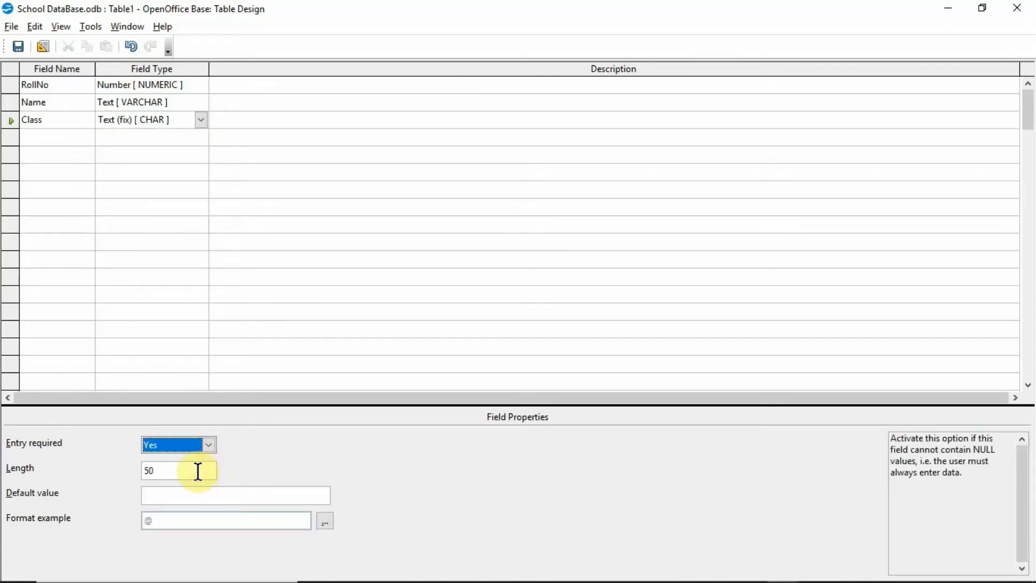
pyautogui.click(198, 470)
pyautogui.press('BackSpace')
pyautogui.press('BackSpace')
pyautogui.write('1')
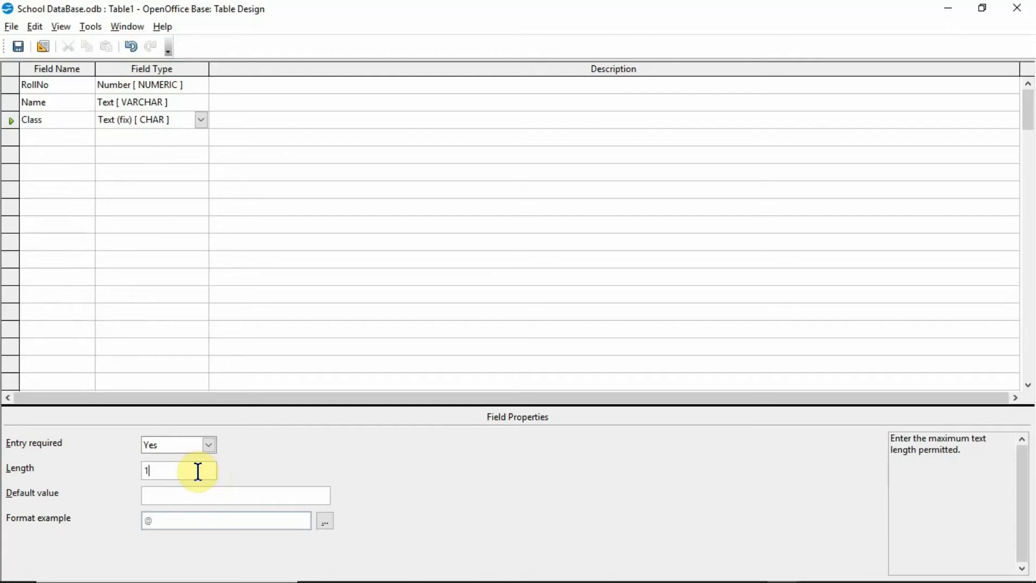
pyautogui.click(11, 27)
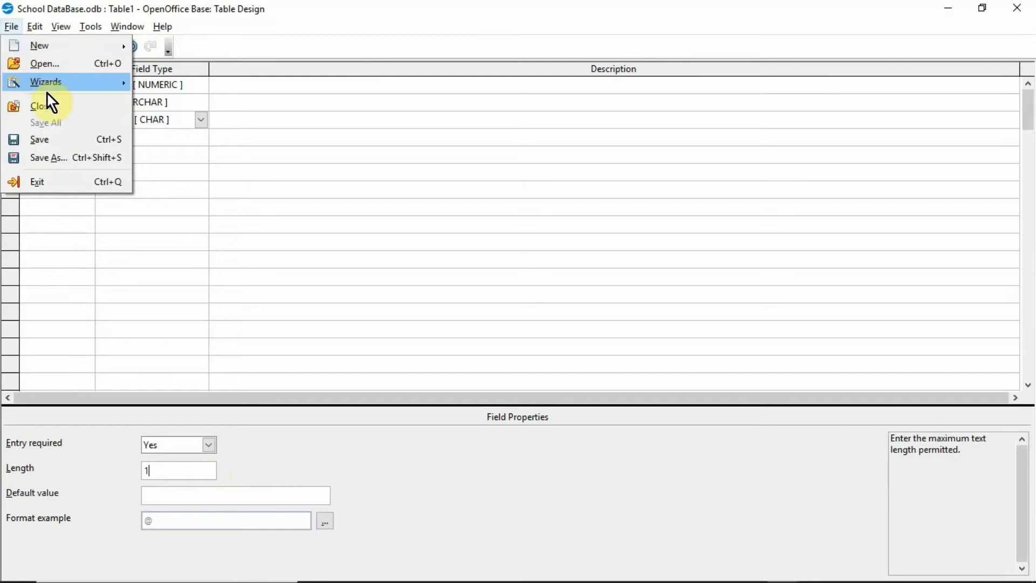
# - Save the table as 'Students Records' and accept the automatic ID primary key
pyautogui.click(41, 140)
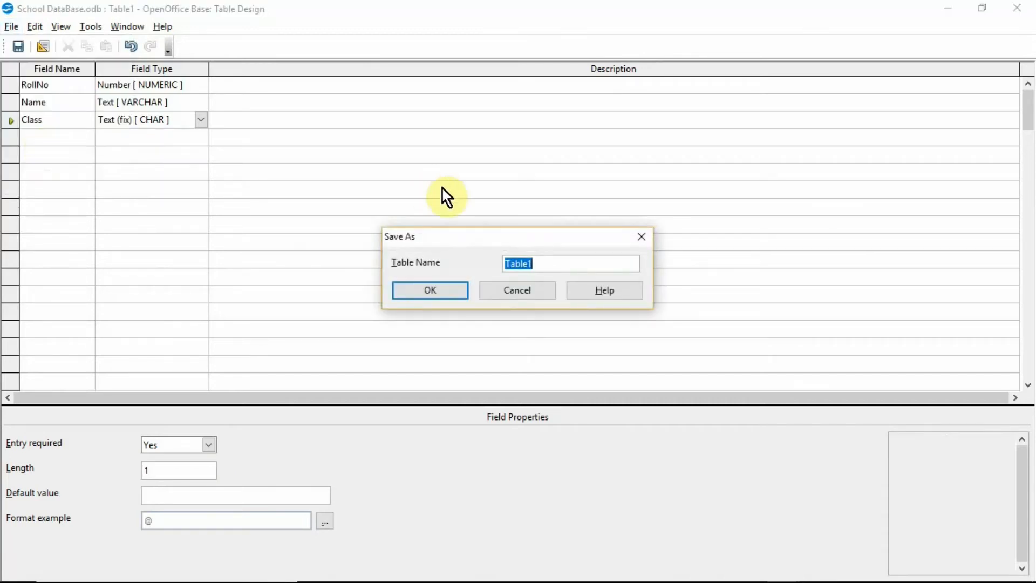
pyautogui.click(544, 266)
pyautogui.press('BackSpace')
pyautogui.press('BackSpace')
pyautogui.press('BackSpace')
pyautogui.press('BackSpace')
pyautogui.press('BackSpace')
pyautogui.press('BackSpace')
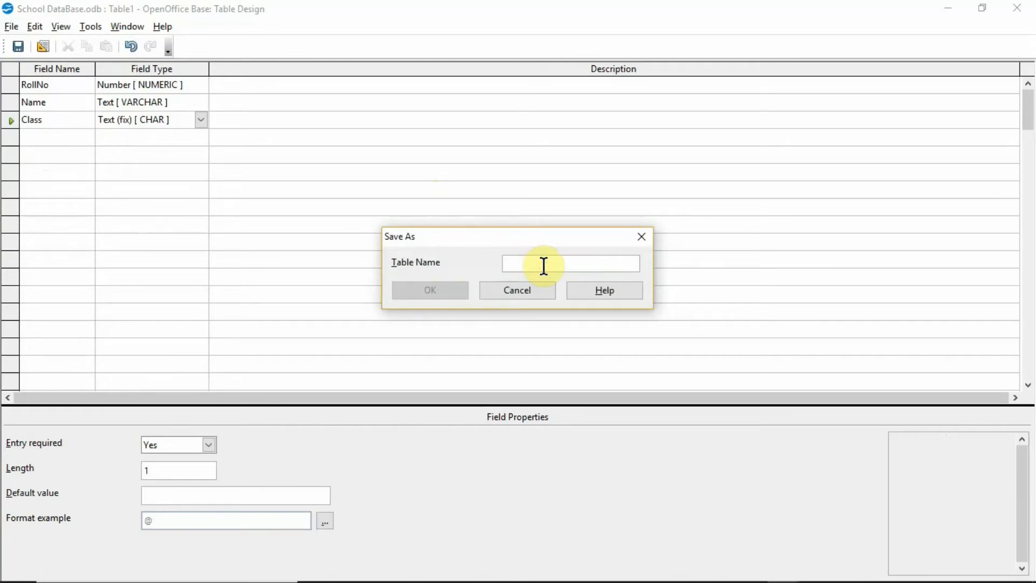
pyautogui.write('Stude')
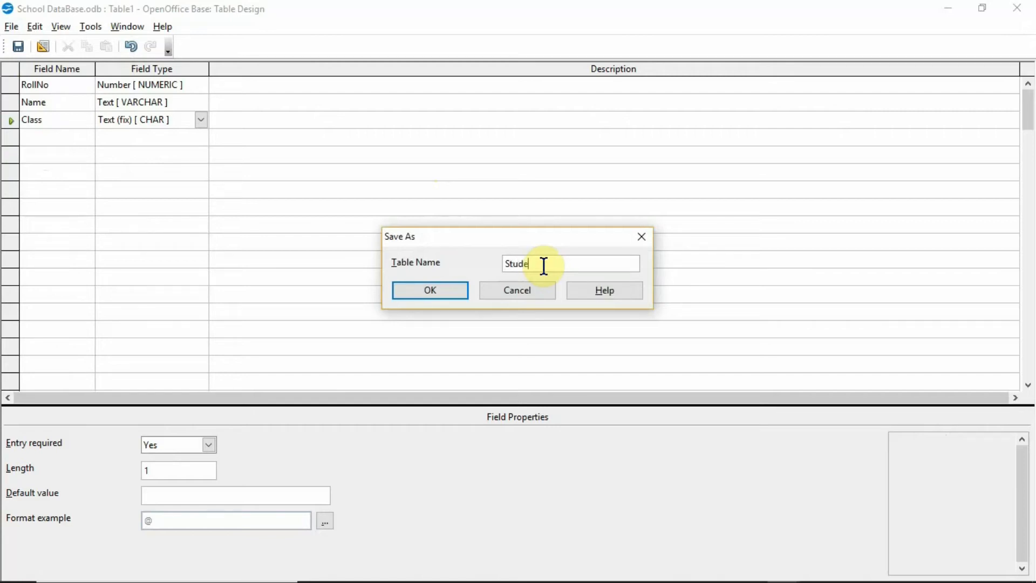
pyautogui.write('nts')
pyautogui.write('Records')
pyautogui.click(462, 290)
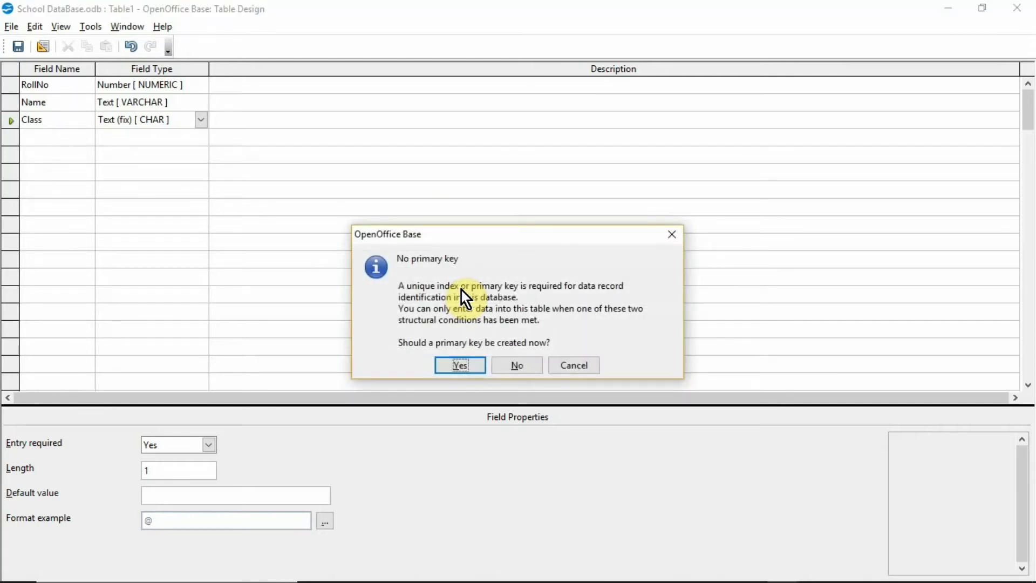
pyautogui.click(476, 369)
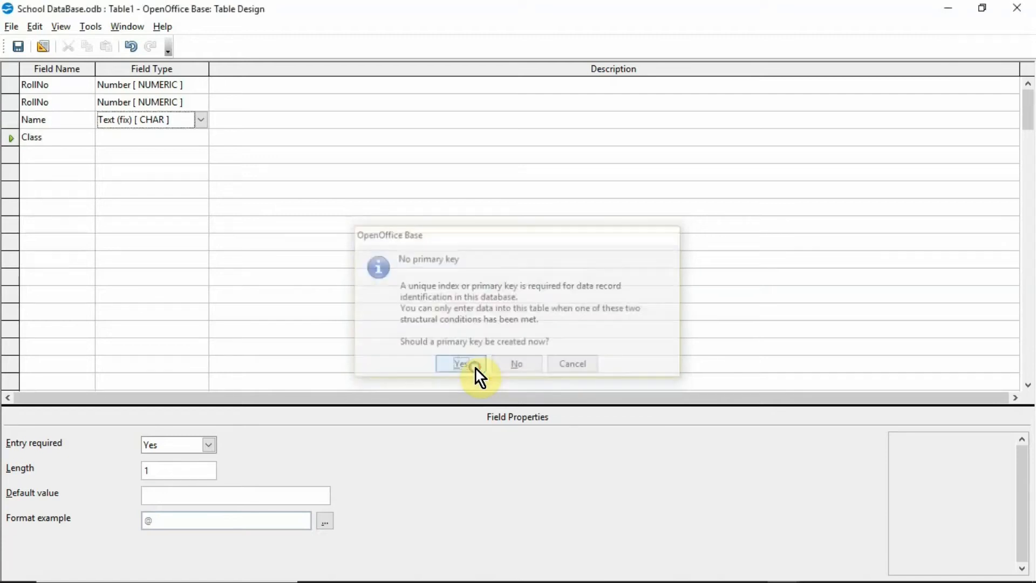
# - Open Students Records for data entry and enter record 1: RollNo 1, a student name, Class X
pyautogui.doubleClick(128, 2)
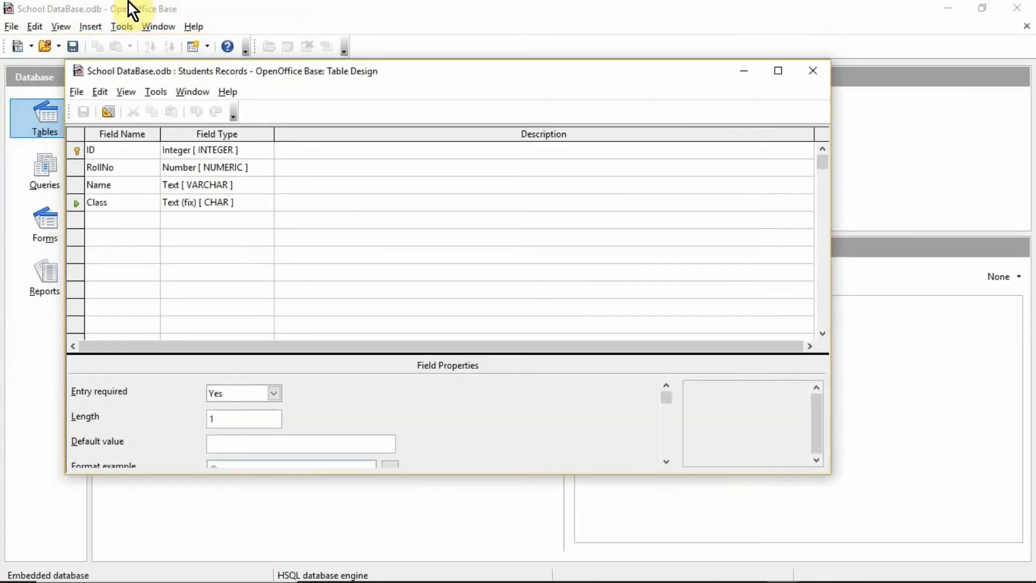
pyautogui.click(747, 72)
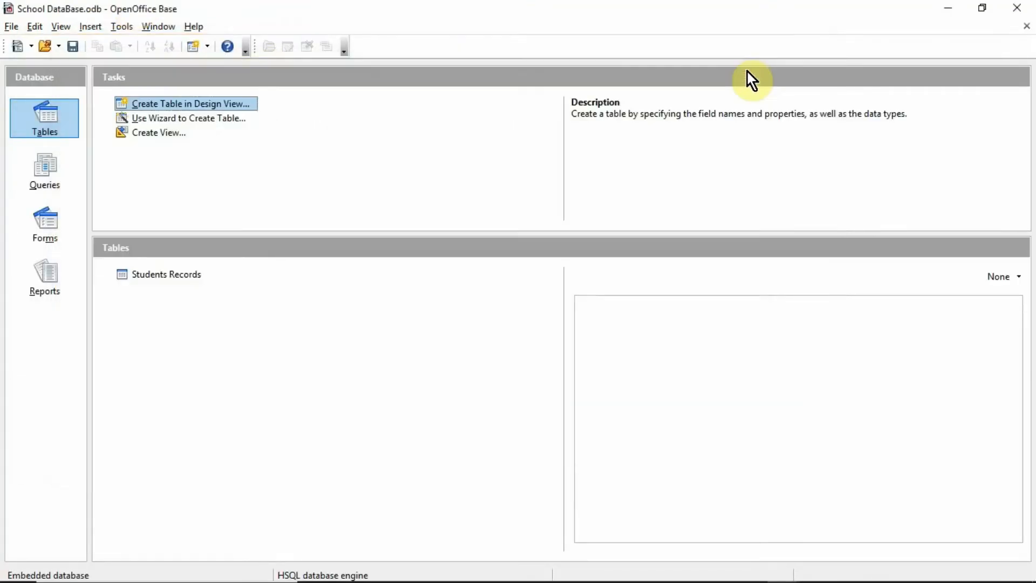
pyautogui.doubleClick(180, 276)
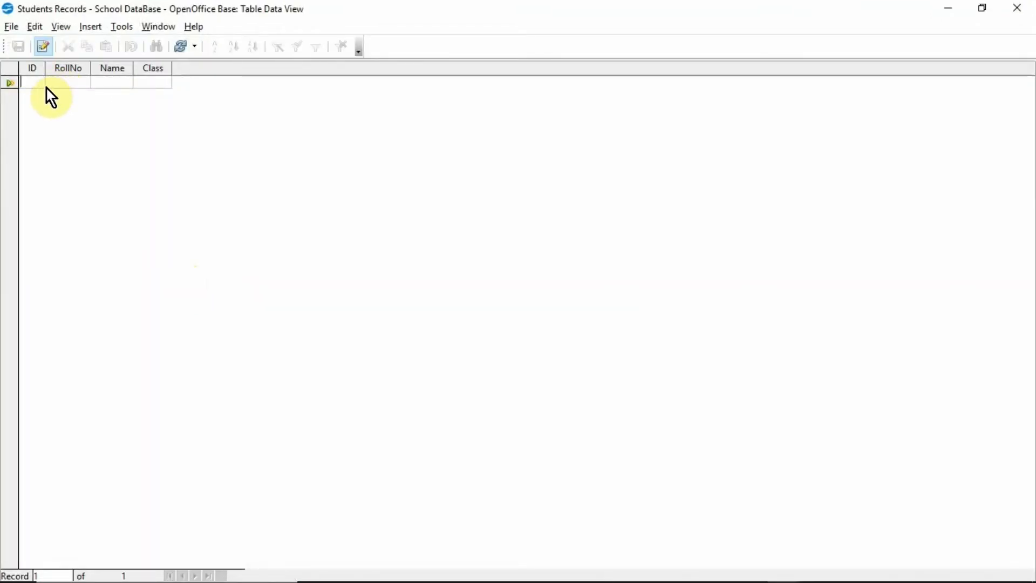
pyautogui.write('1')
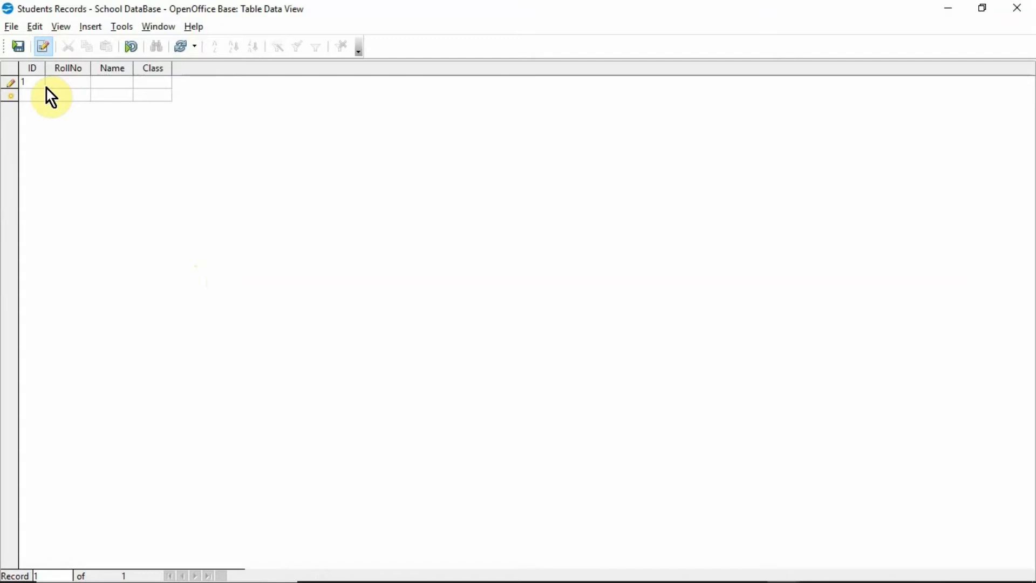
pyautogui.press('Tab')
pyautogui.write('Ramesh')
pyautogui.click(154, 81)
pyautogui.write('X')
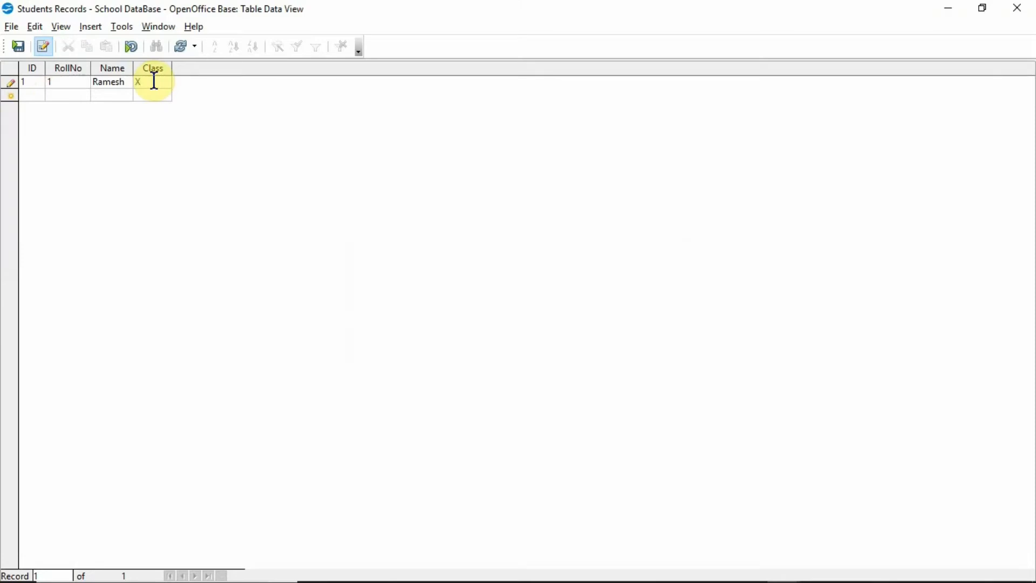
pyautogui.press('Tab')
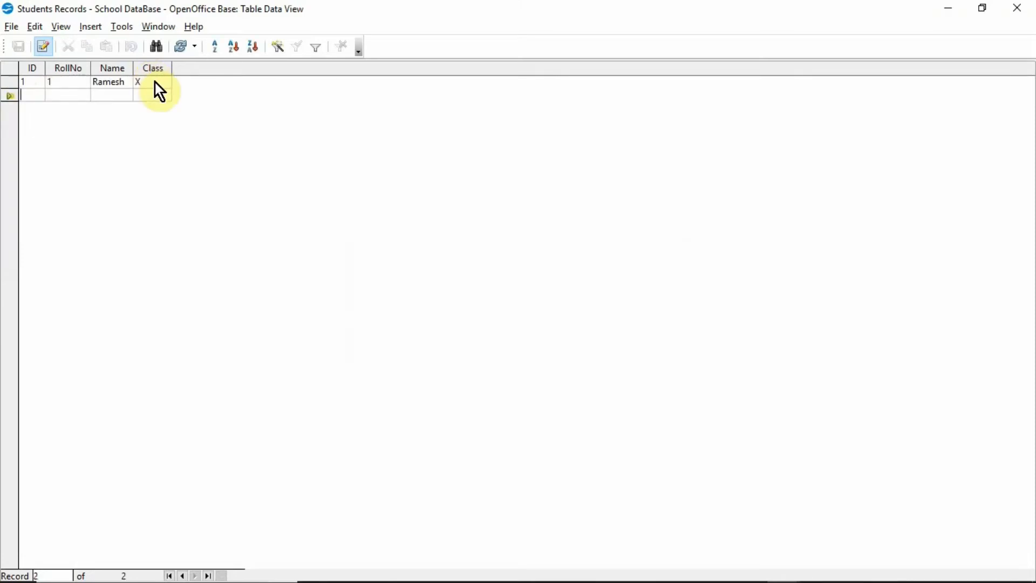
# - Enter records for RollNo 2 and 3, each with a student's name
pyautogui.write('2')
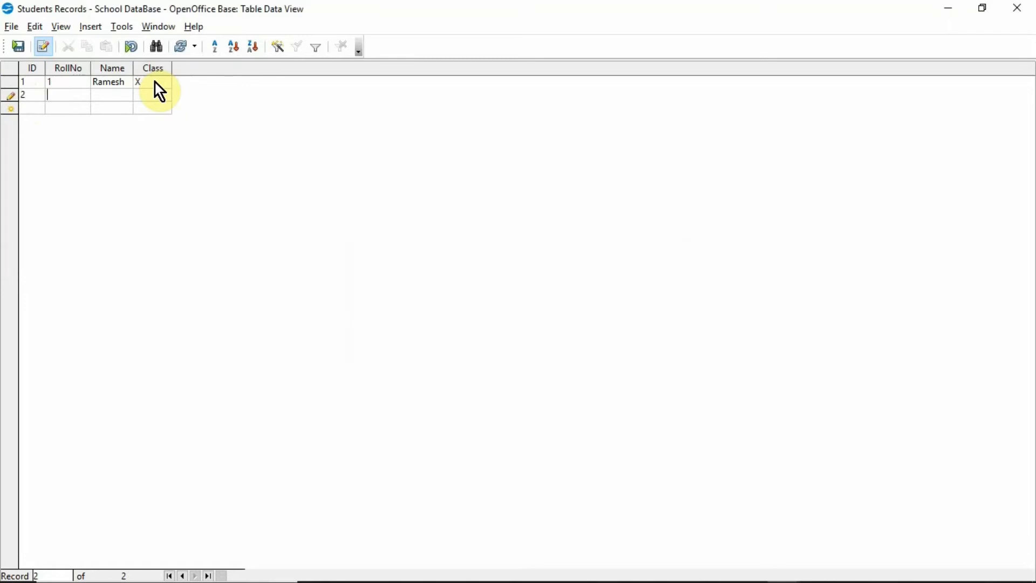
pyautogui.press('Tab')
pyautogui.write('2')
pyautogui.write('Zaid')
pyautogui.press('Tab')
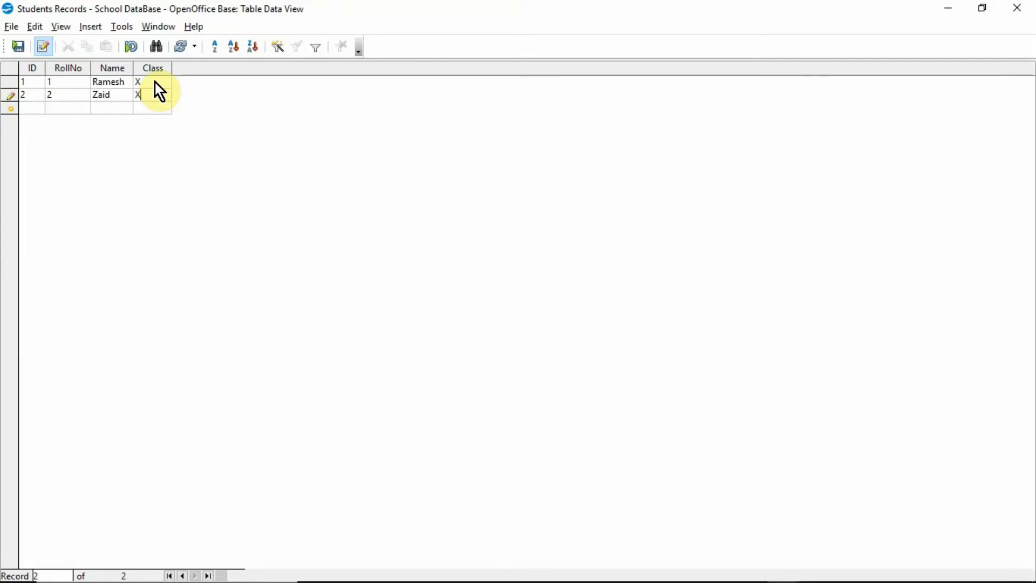
pyautogui.press('Tab')
pyautogui.write('3')
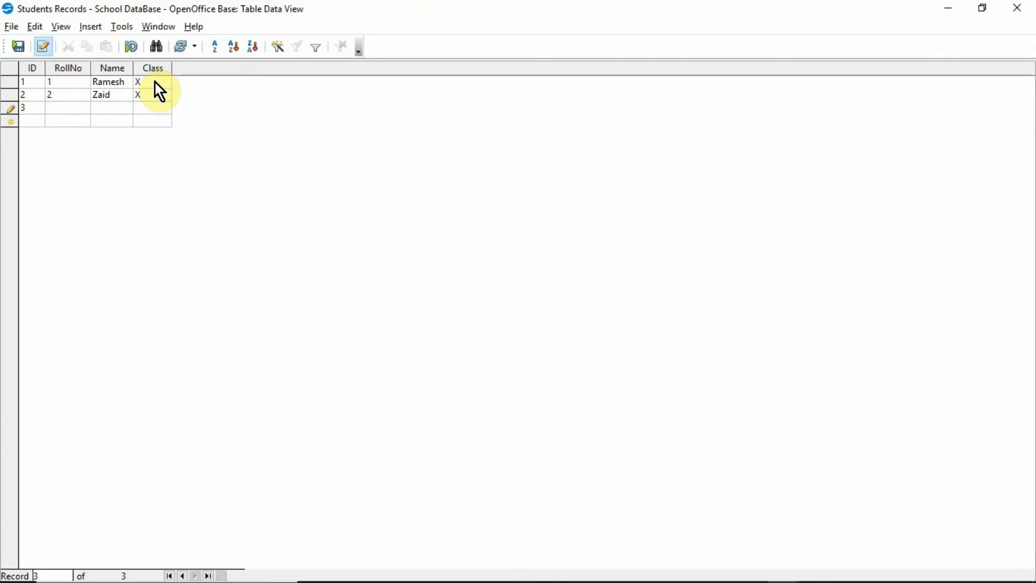
pyautogui.press('Tab')
pyautogui.write('3')
pyautogui.write('Ama')
pyautogui.write('n')
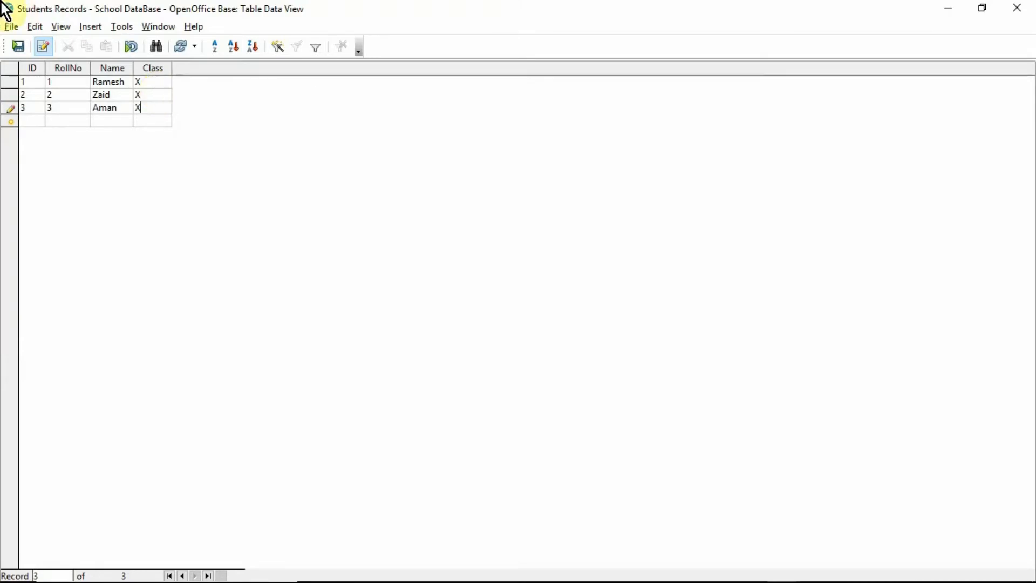
# - Save the current record and return to the Tables list showing Students Records
pyautogui.click(9, 30)
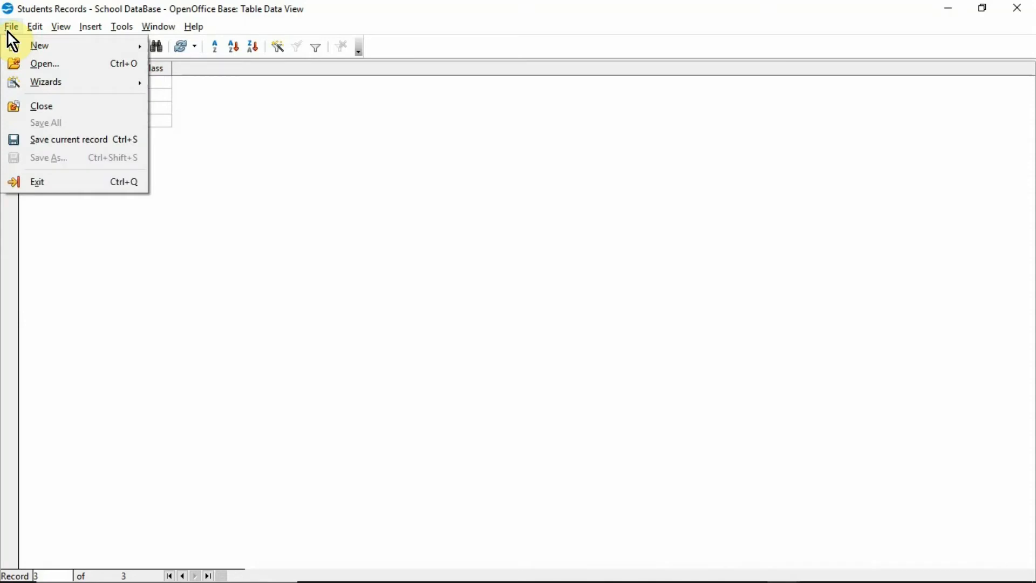
pyautogui.click(95, 145)
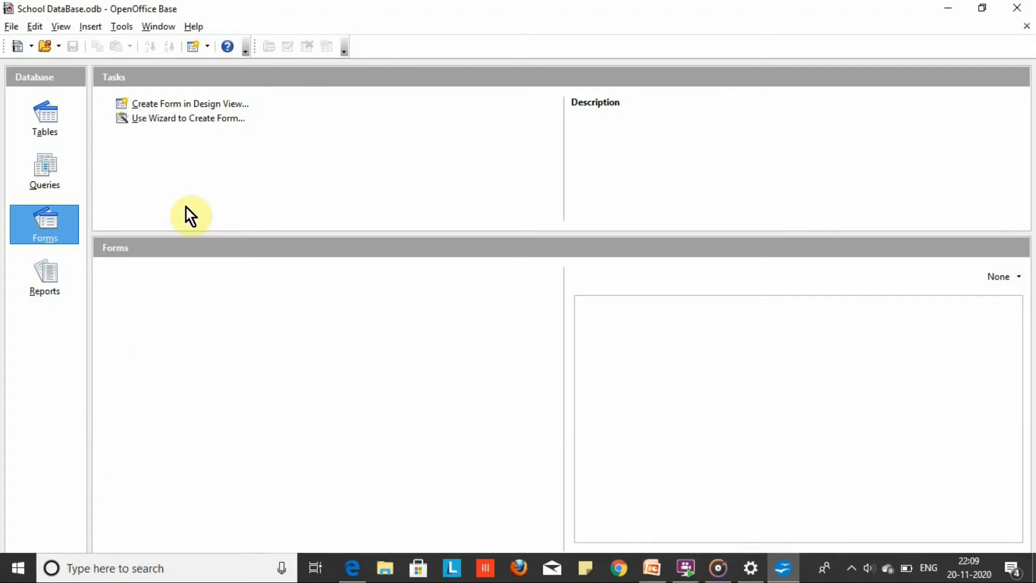
pyautogui.click(43, 117)
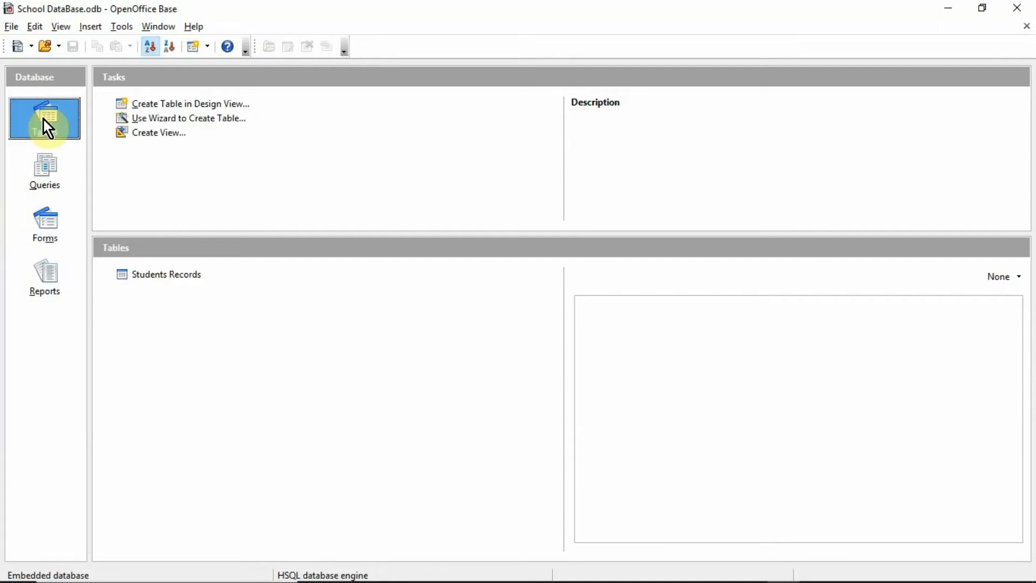
# - Start the Table Wizard using the Business Contacts sample table
pyautogui.click(151, 125)
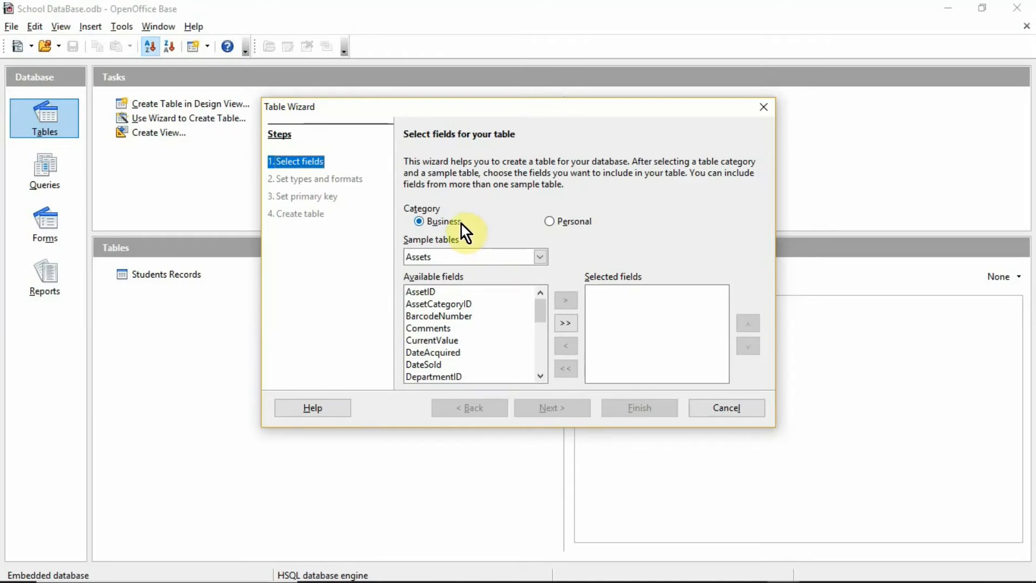
pyautogui.click(476, 257)
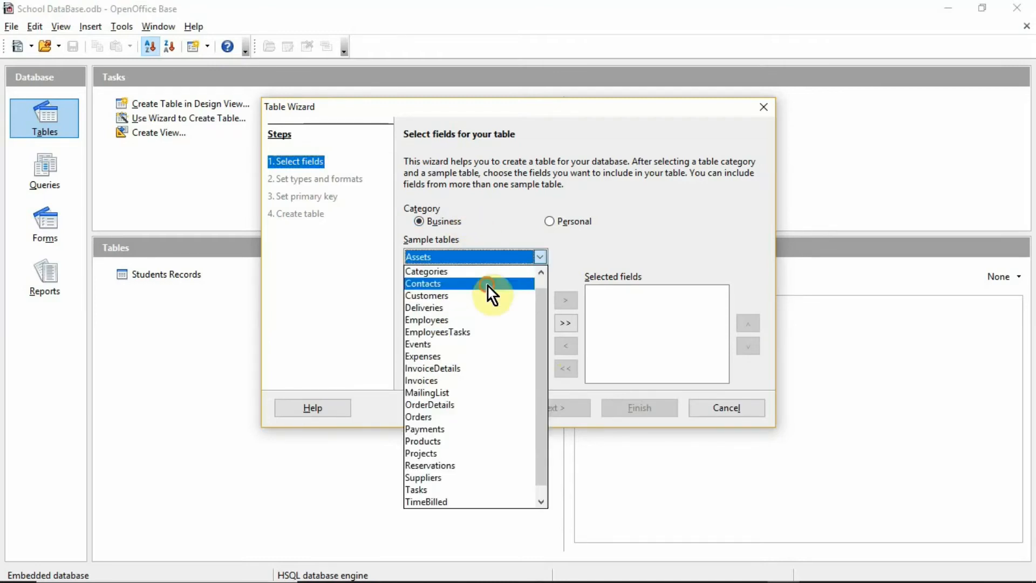
pyautogui.click(488, 286)
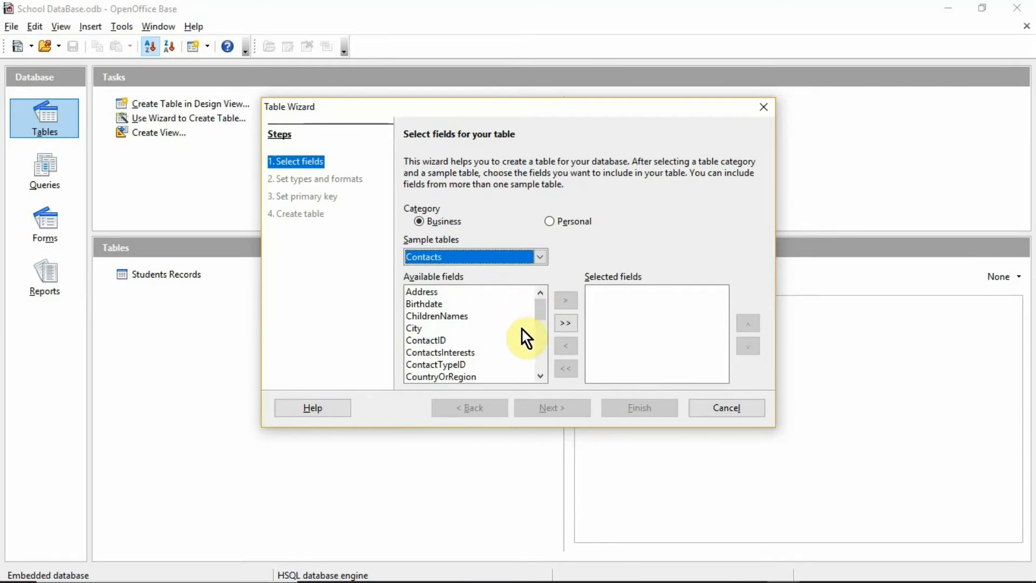
# - Add ContactID, EmailAddress, Address and City as the table's fields
pyautogui.click(486, 342)
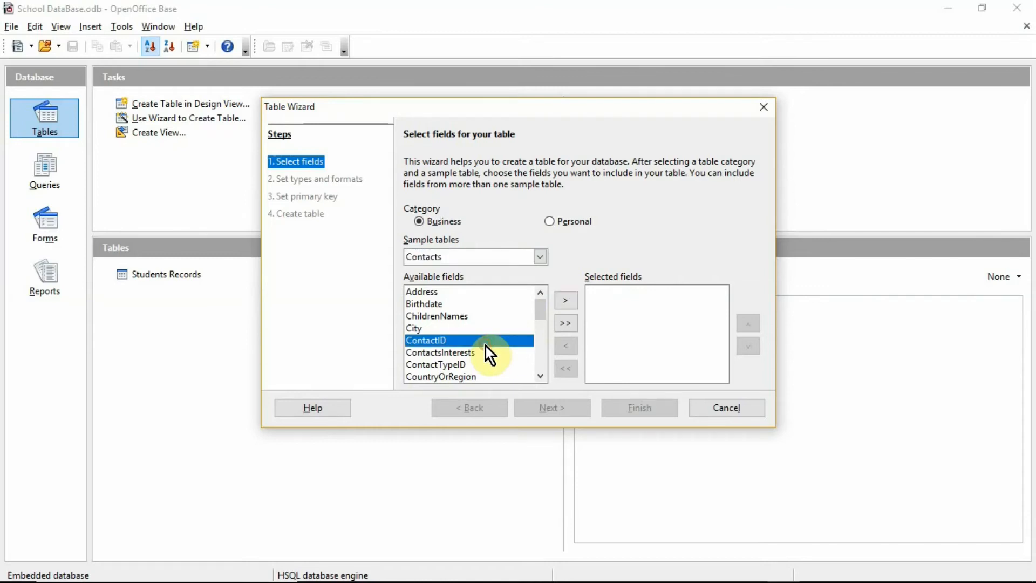
pyautogui.click(567, 299)
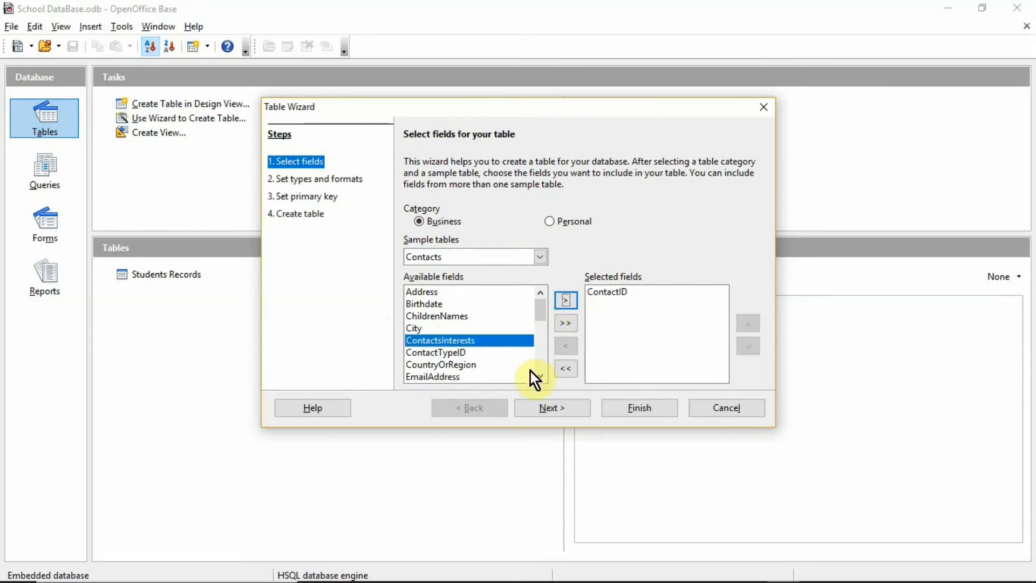
pyautogui.click(500, 378)
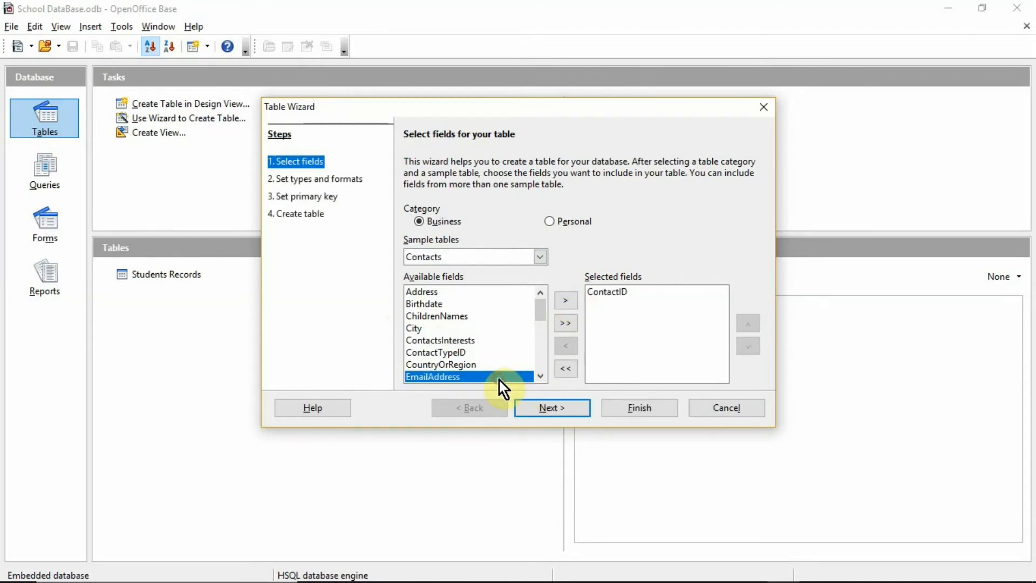
pyautogui.click(575, 298)
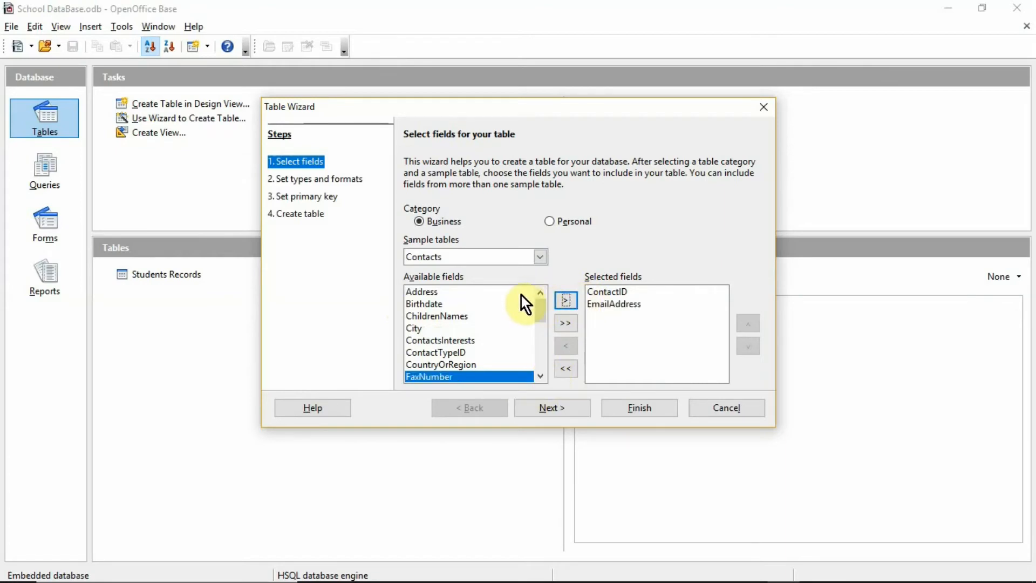
pyautogui.click(507, 293)
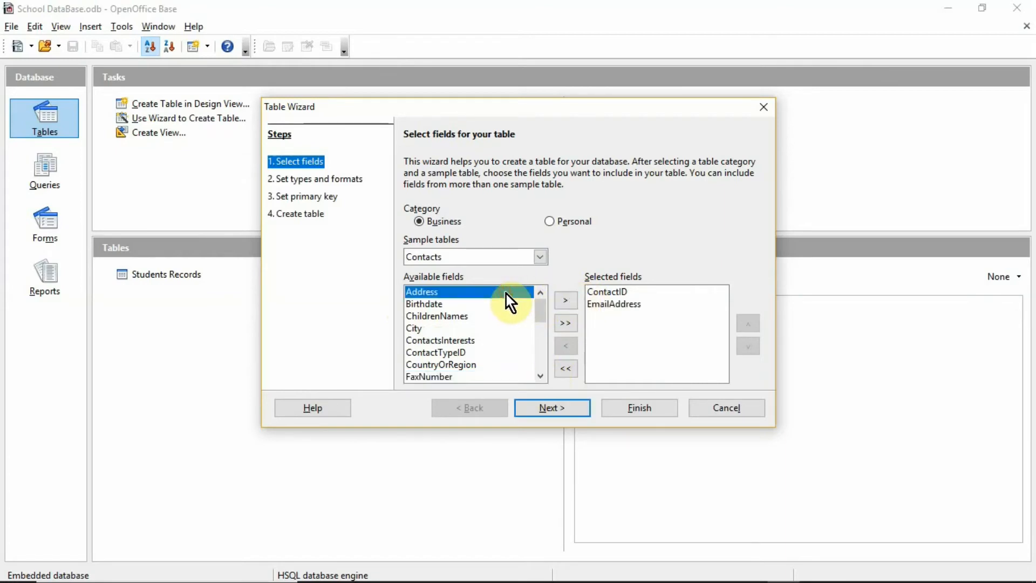
pyautogui.click(571, 302)
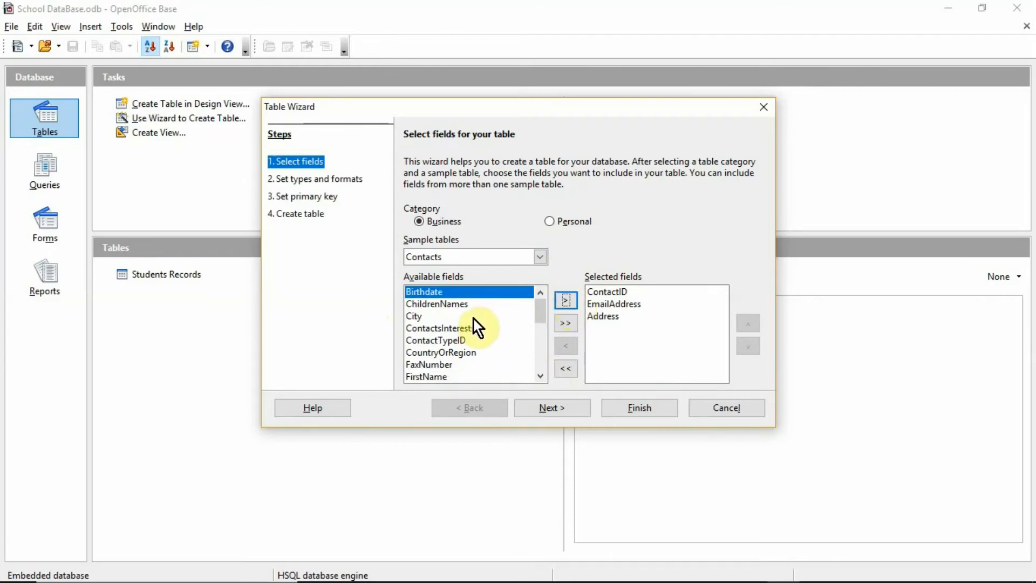
pyautogui.click(473, 317)
pyautogui.click(561, 305)
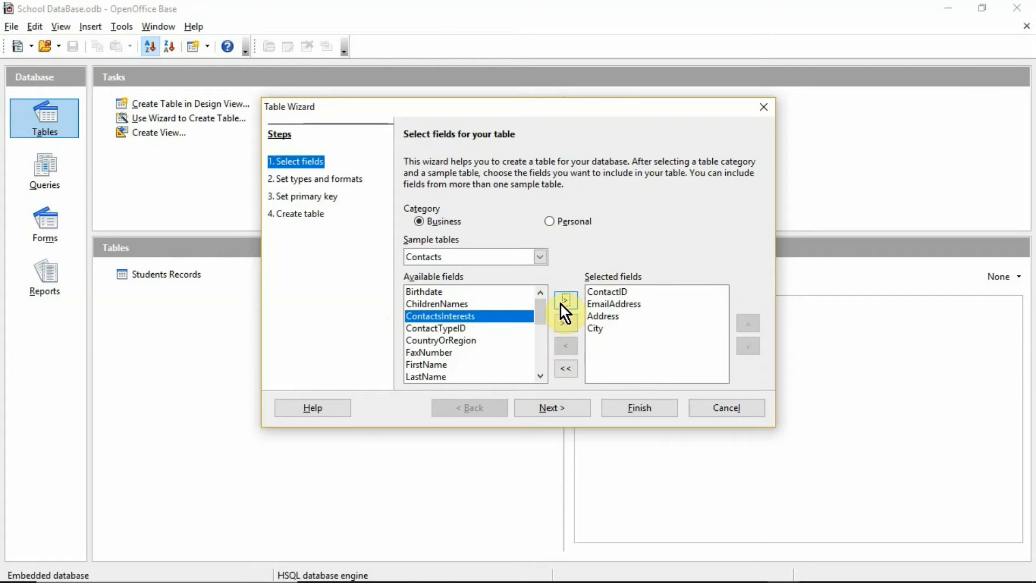
pyautogui.click(580, 413)
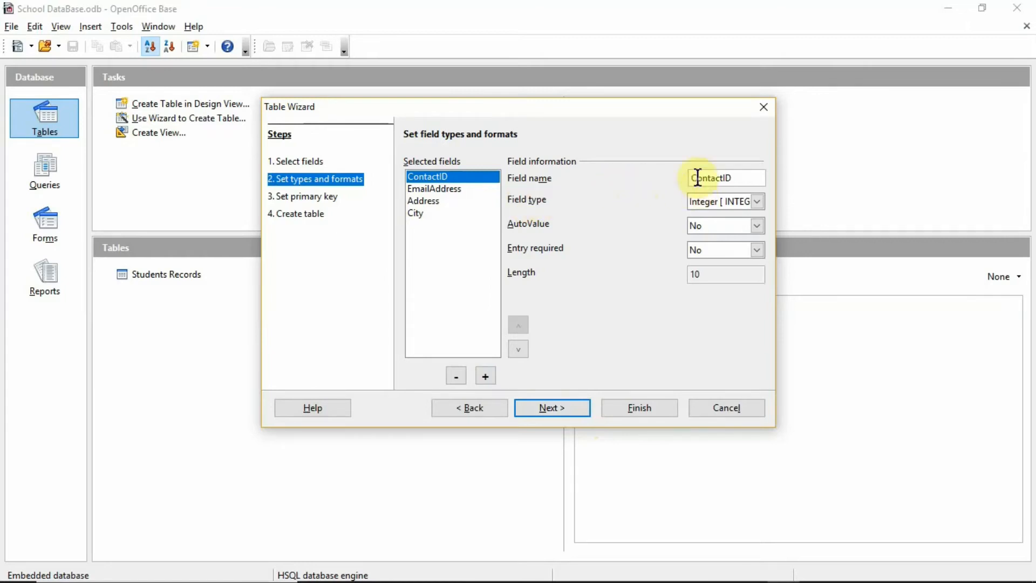
# - Keep ContactID as Integer length 10, EmailAddress Text 50, Address Text 200, City Text 50
pyautogui.click(758, 201)
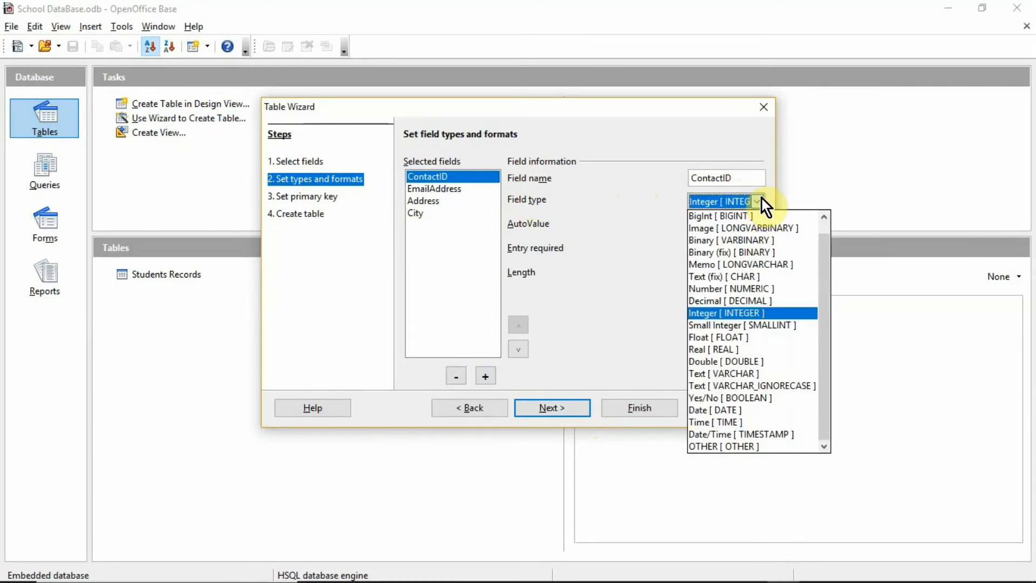
pyautogui.click(759, 201)
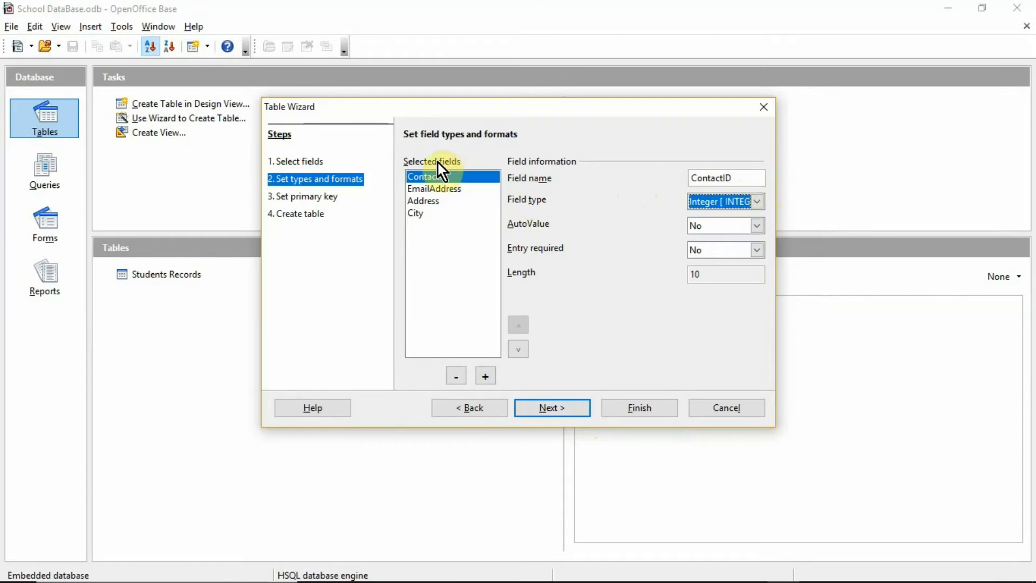
pyautogui.click(747, 276)
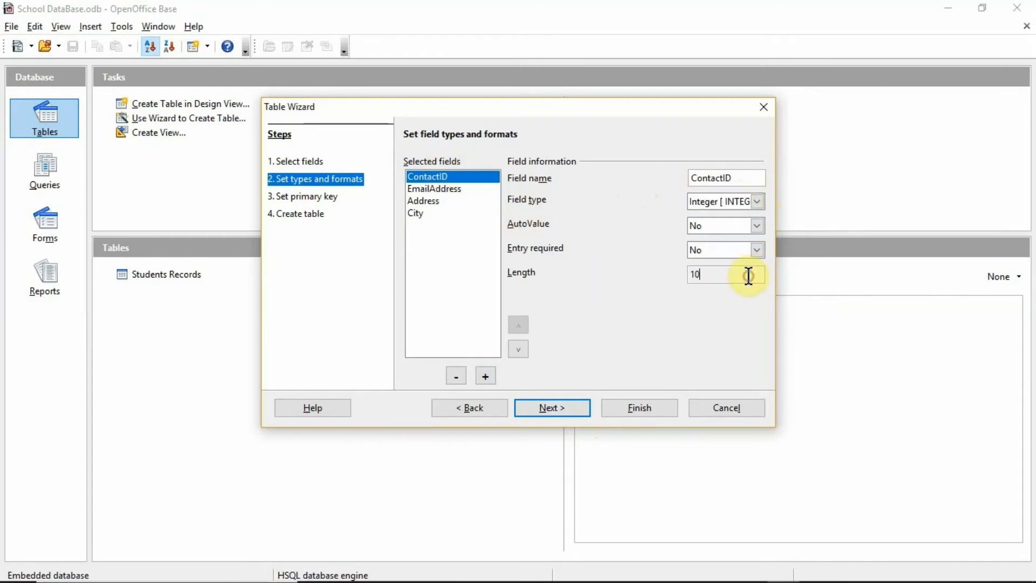
pyautogui.click(445, 191)
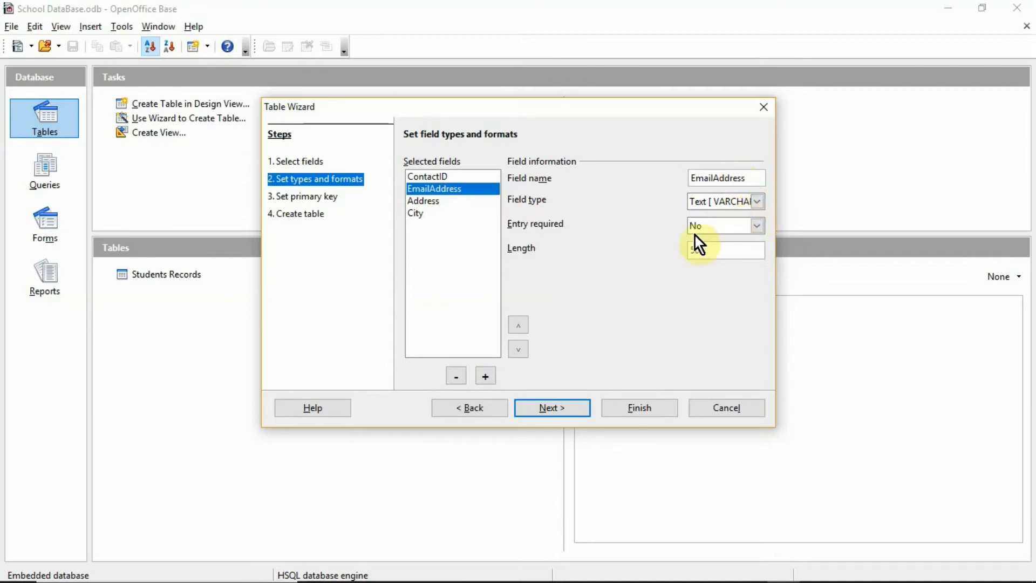
pyautogui.click(460, 203)
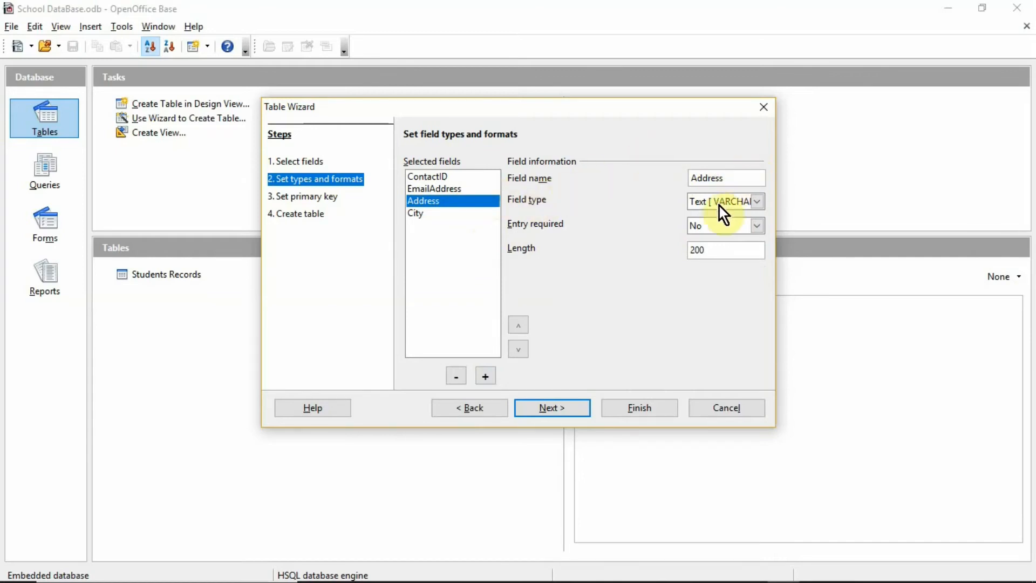
pyautogui.click(757, 208)
pyautogui.click(757, 207)
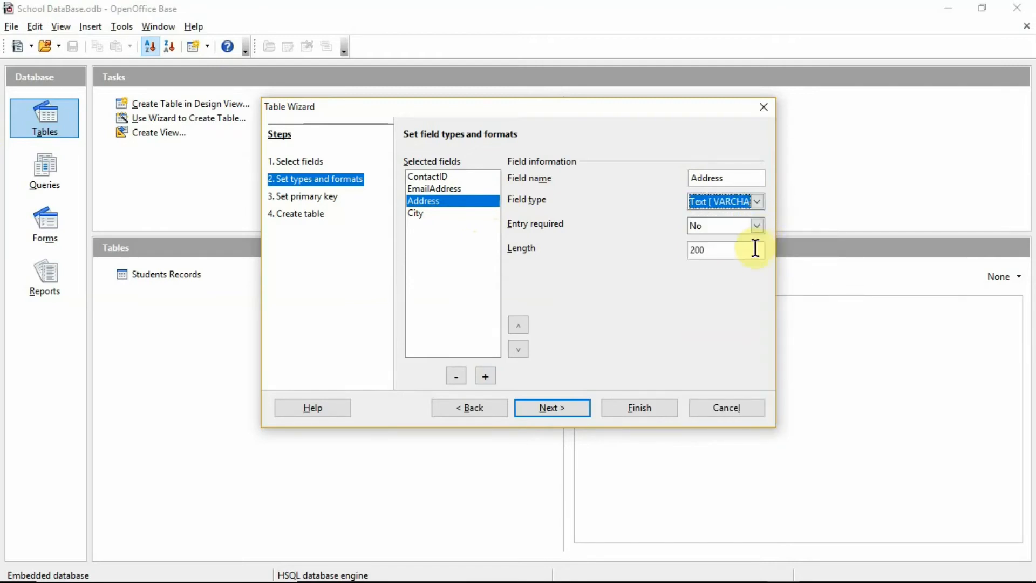
pyautogui.click(759, 253)
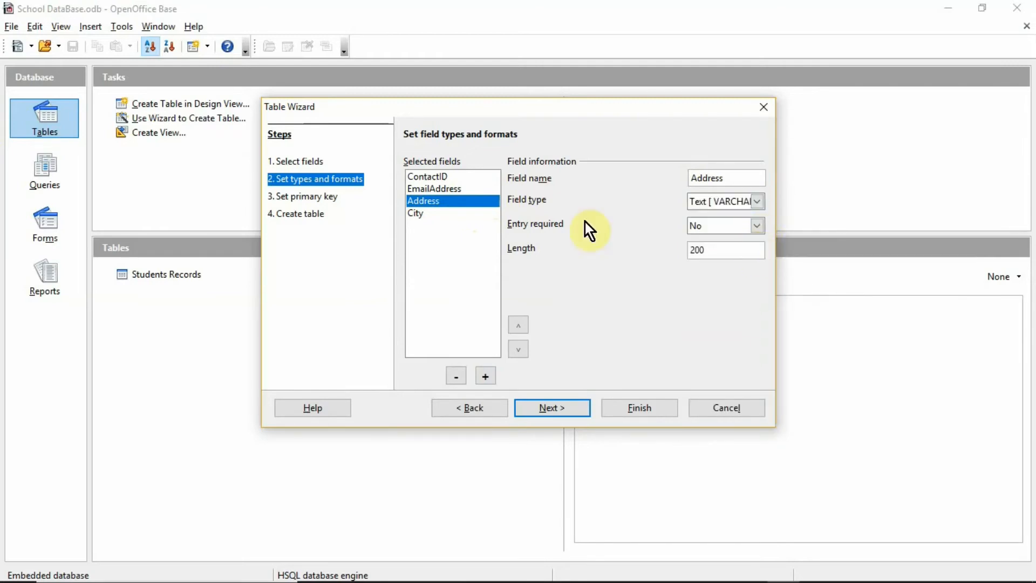
pyautogui.click(438, 214)
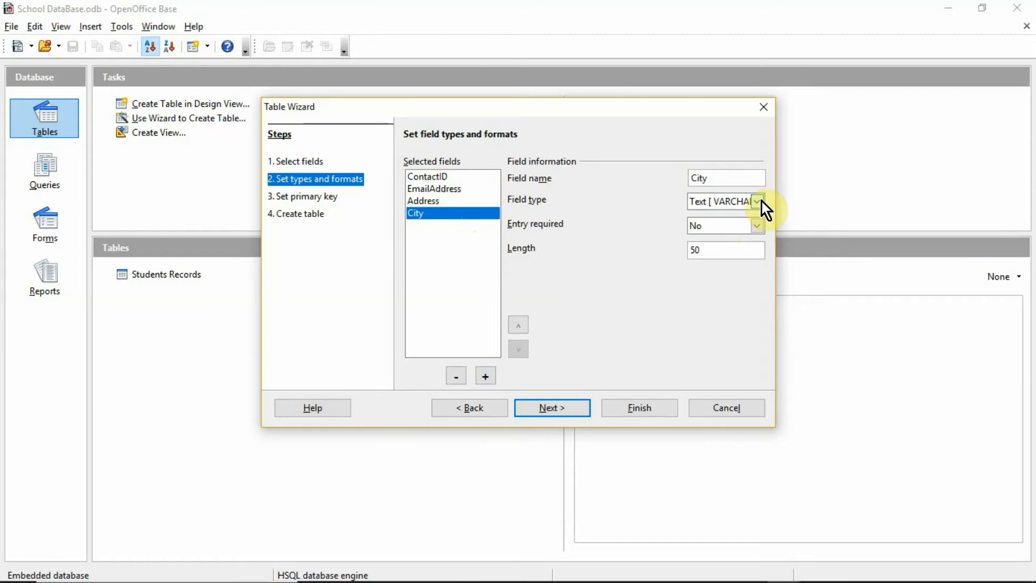
pyautogui.click(711, 249)
pyautogui.click(568, 406)
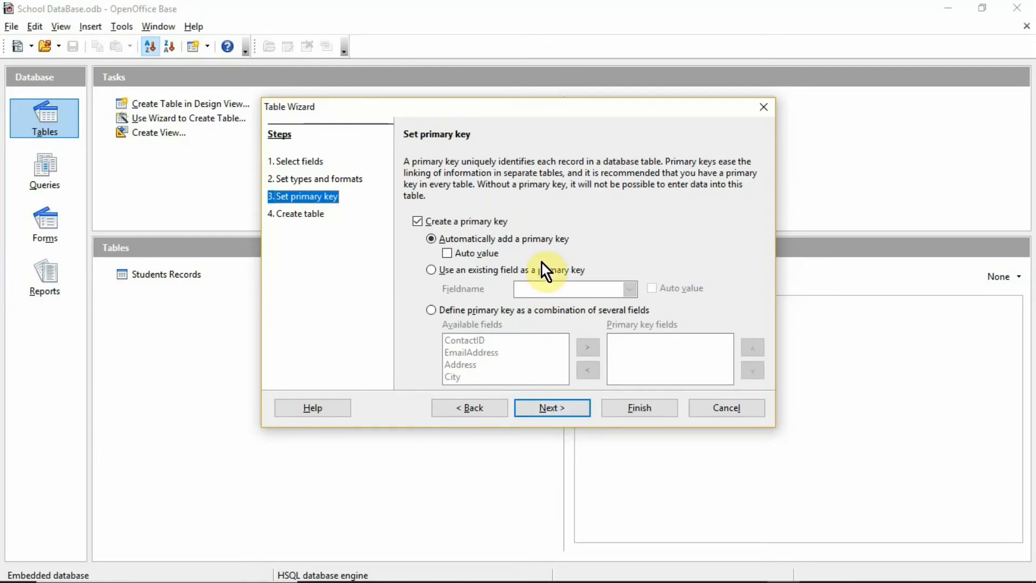
# - Make ContactID the primary key and create the table named Contacts
pyautogui.click(432, 311)
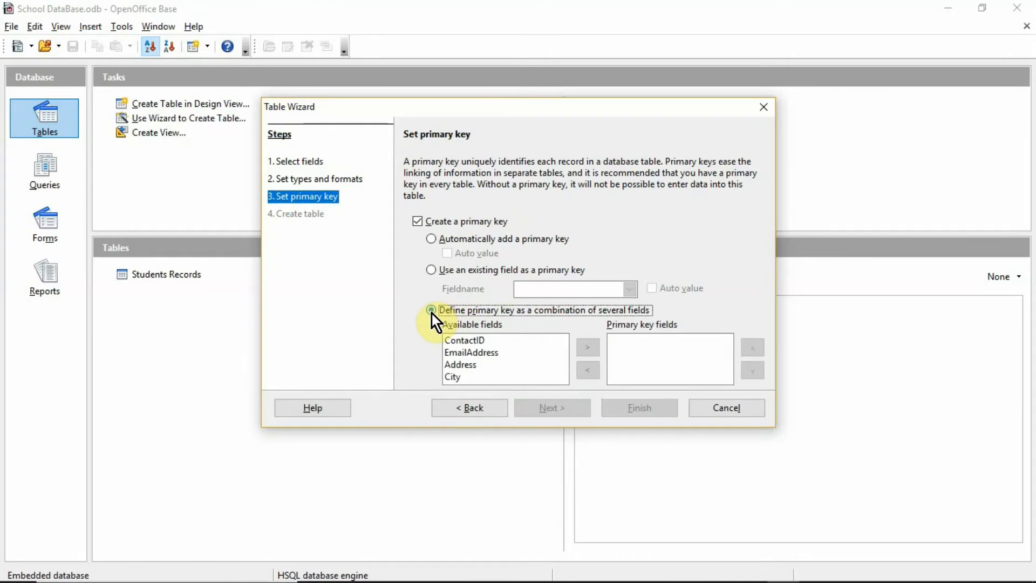
pyautogui.click(483, 341)
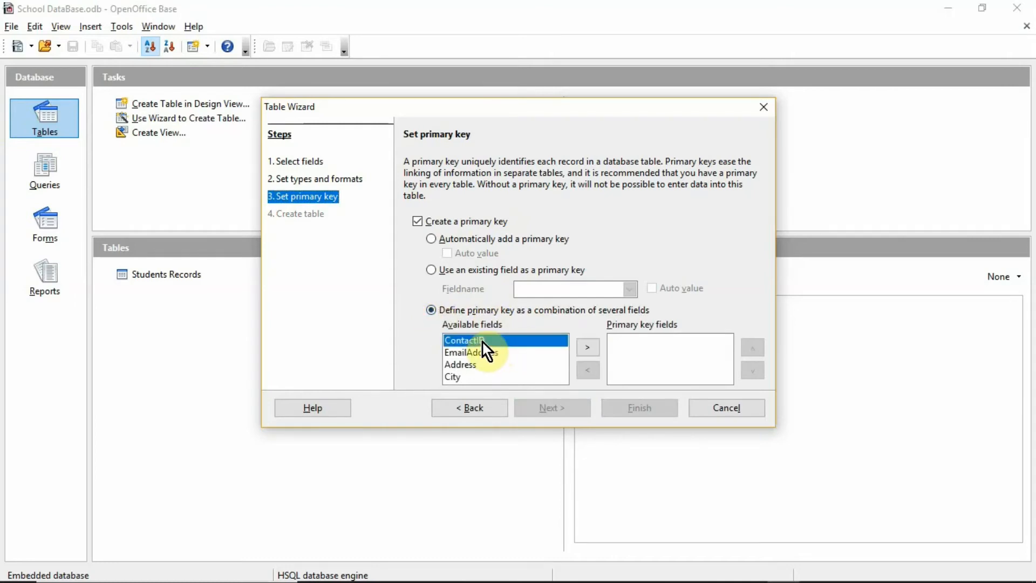
pyautogui.click(588, 348)
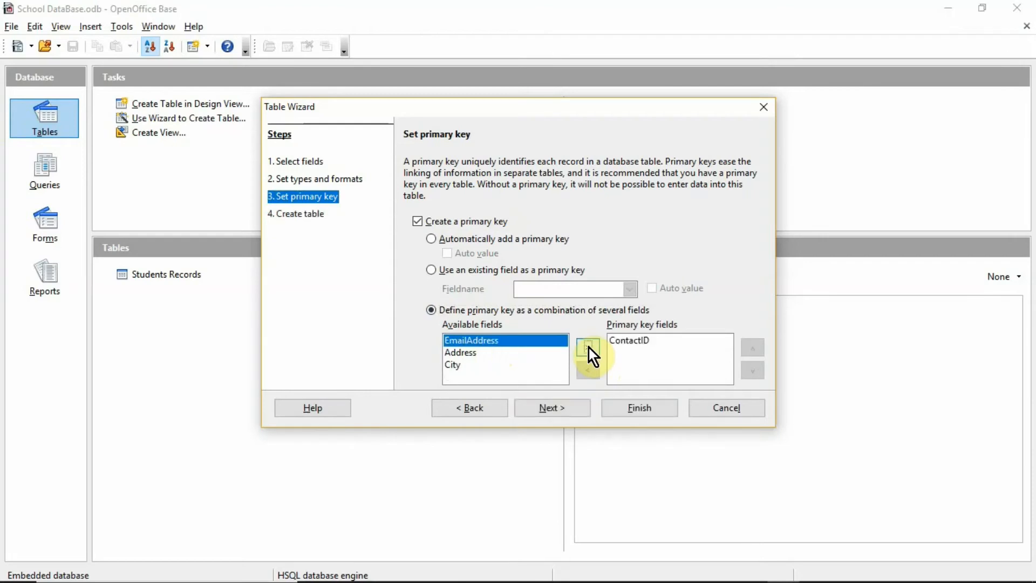
pyautogui.click(546, 414)
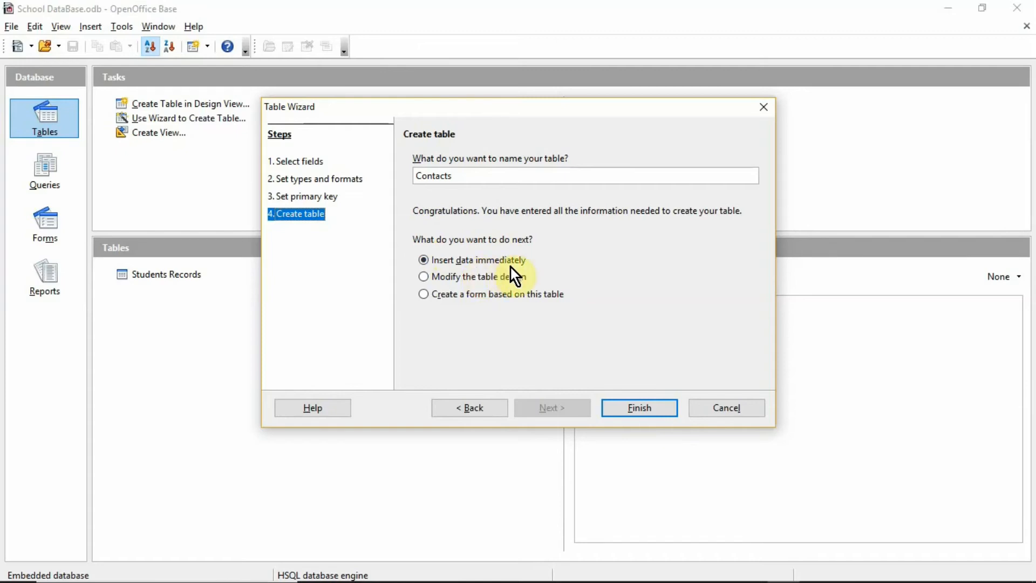
pyautogui.click(637, 409)
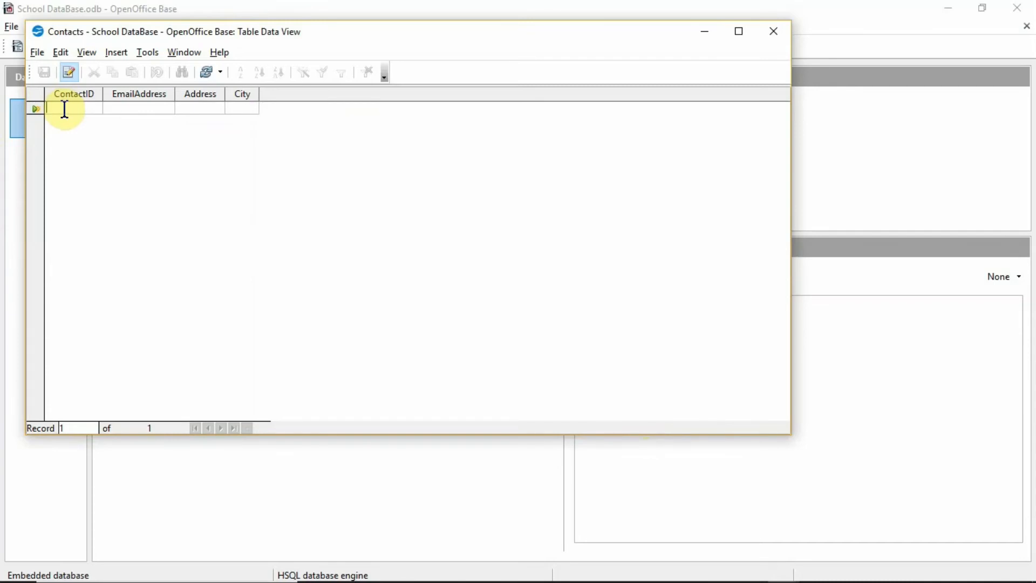
# - Enter contact 1234 with its e-mail, address Civil Lines and city Rampur, then start row 2
pyautogui.write('1234')
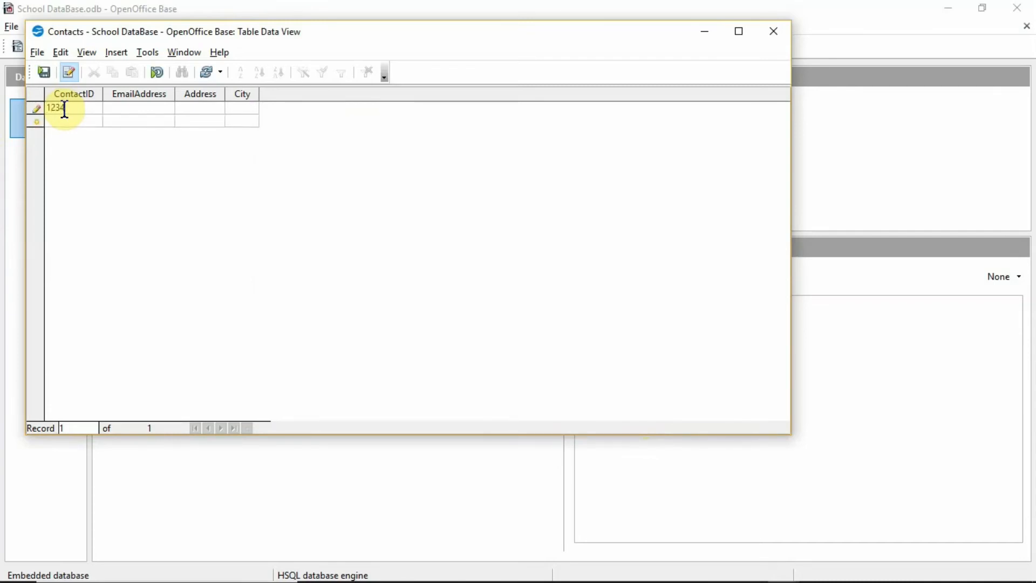
pyautogui.press('Tab')
pyautogui.write('abc@gmail.com')
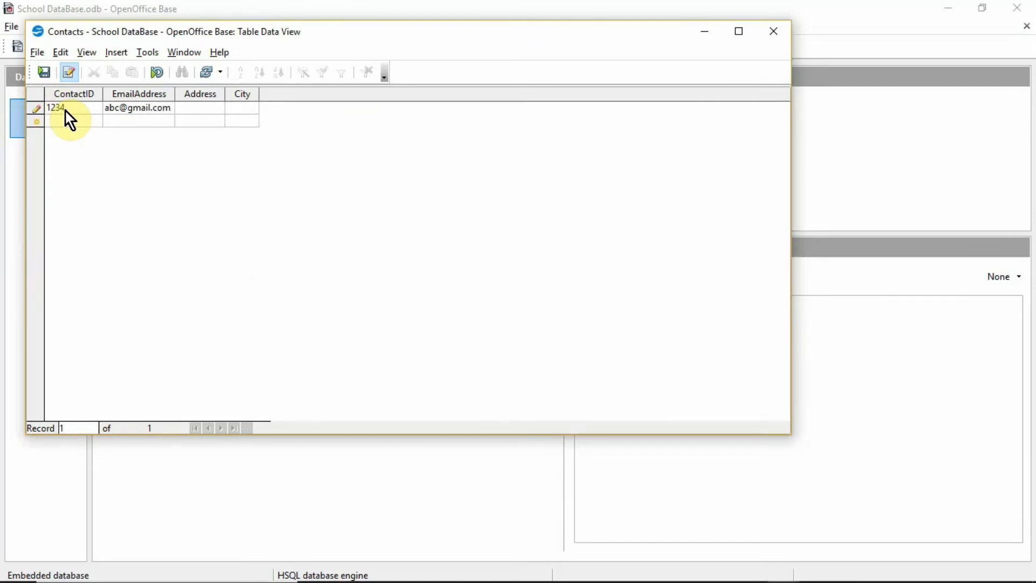
pyautogui.write('Civil')
pyautogui.write(' E')
pyautogui.press('BackSpace')
pyautogui.write('Line')
pyautogui.write('s')
pyautogui.write('Ra')
pyautogui.write('mpur')
pyautogui.press('Return')
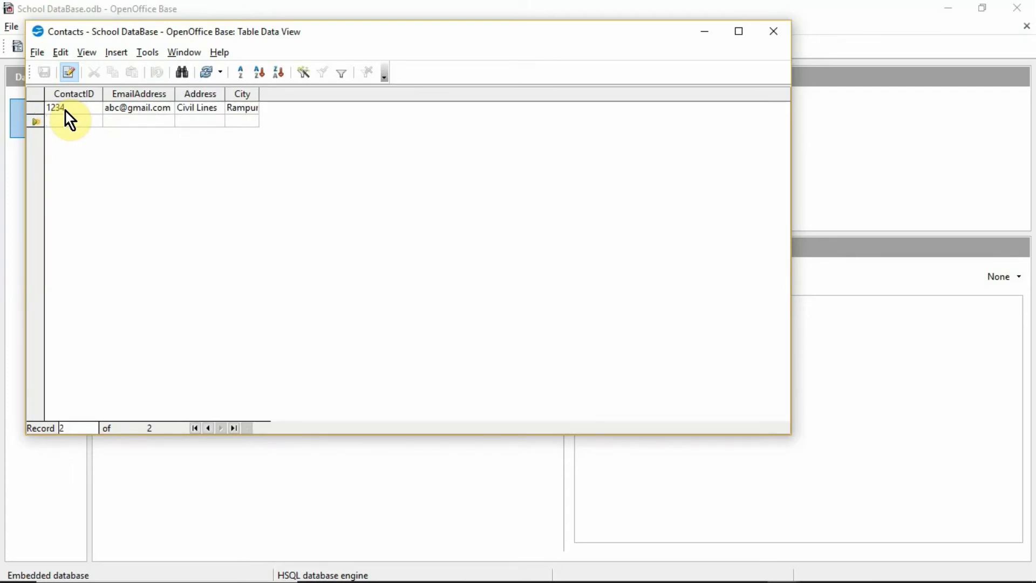
pyautogui.write('2024')
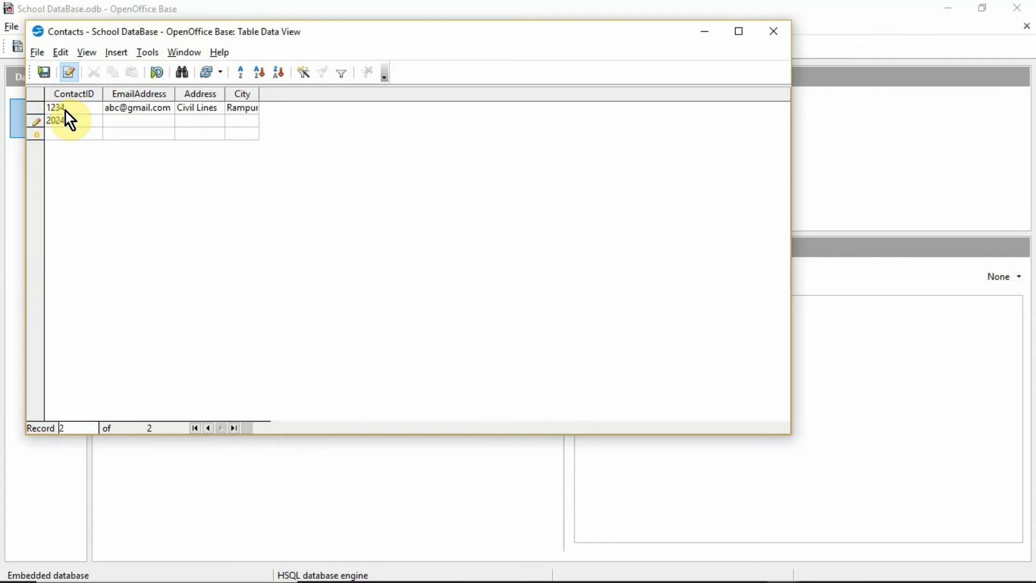
# - Complete the second contact (2024) with its e-mail, address Jwalanagar and city Rampur
pyautogui.click(112, 119)
pyautogui.write('xy')
pyautogui.write('z@')
pyautogui.write('gmail.')
pyautogui.write('com ')
pyautogui.write('J')
pyautogui.write('wal')
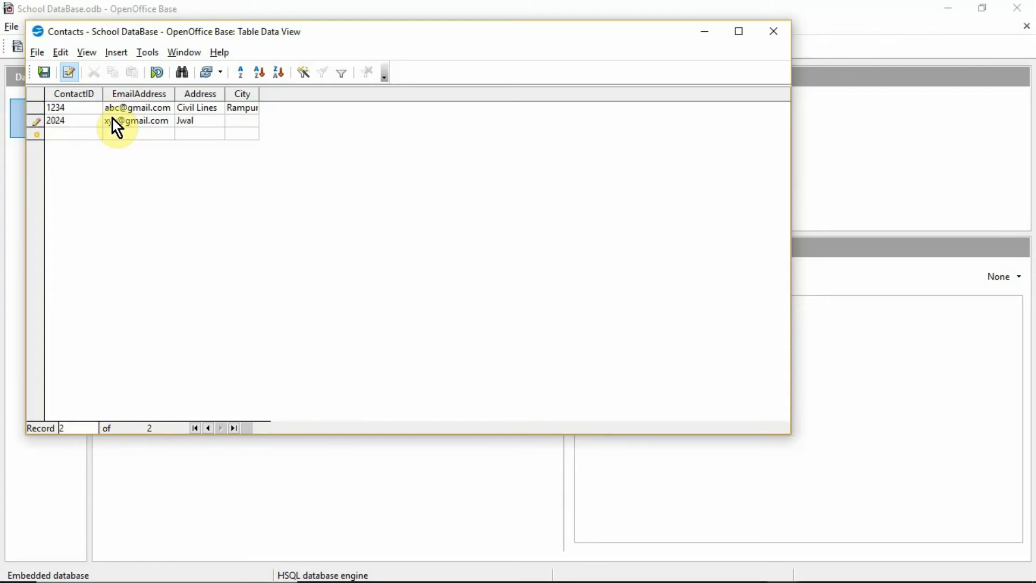
pyautogui.write('an')
pyautogui.write('agar ')
pyautogui.write('Rampu')
pyautogui.write('r')
pyautogui.press('Tab')
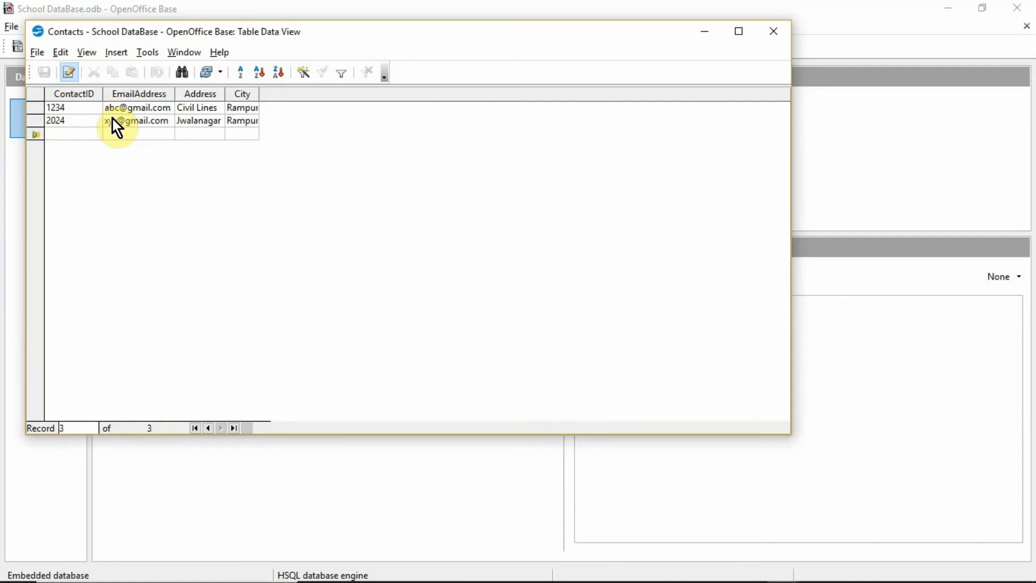
# - Enter the third contact: ContactID 1212, its e-mail, address Avasvikas, city Rampur
pyautogui.write('1212')
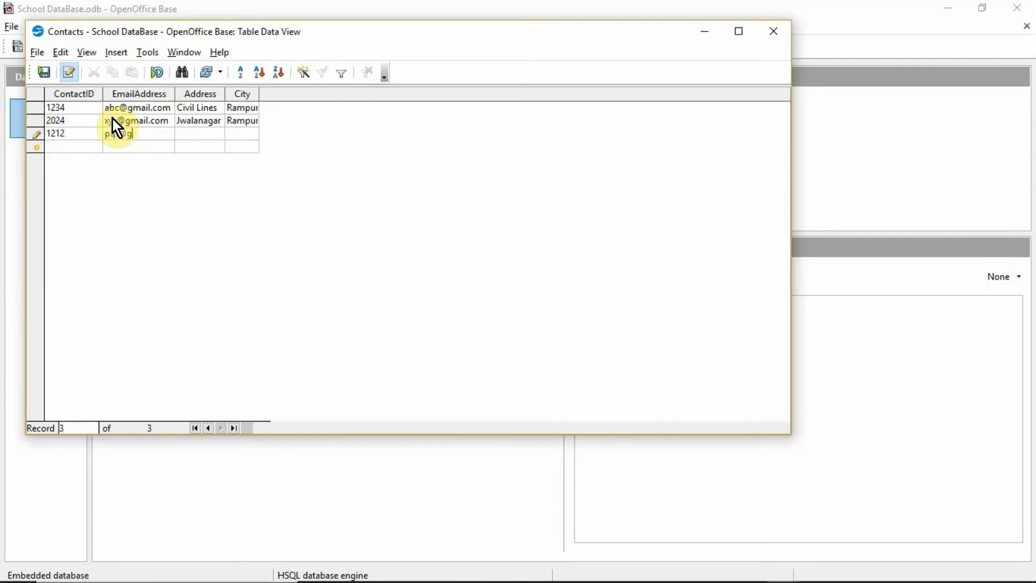
pyautogui.write('ail.com')
pyautogui.press('Tab')
pyautogui.write('Ava')
pyautogui.write('svikas')
pyautogui.write('Rampur')
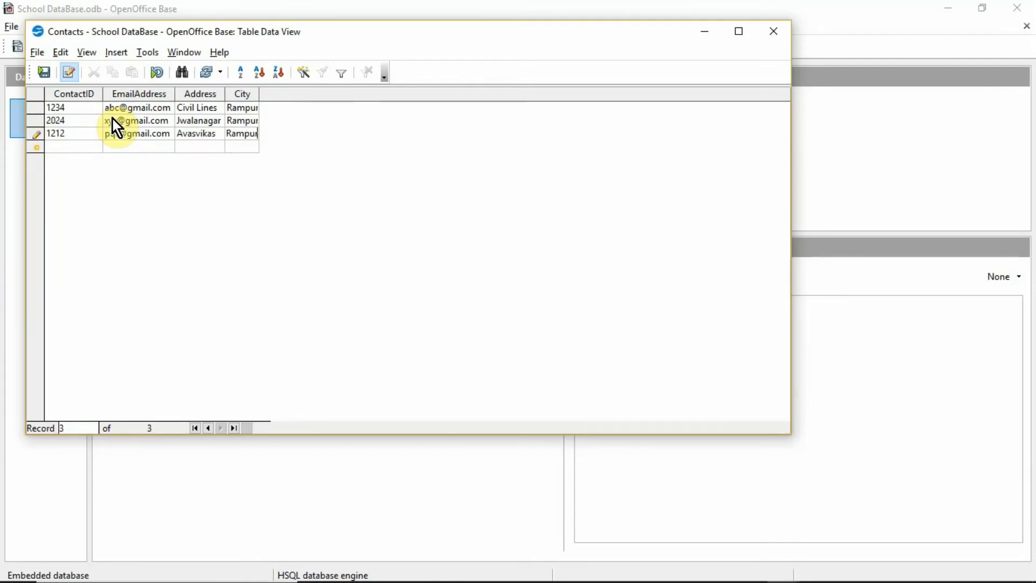
pyautogui.click(36, 54)
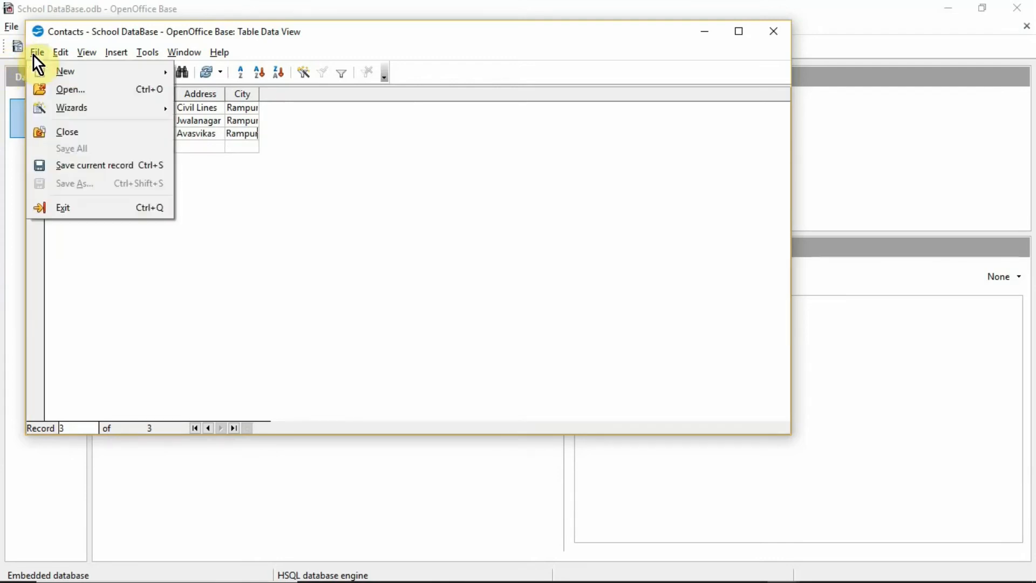
# - Save the third contact (1212, Avasvikas) with File > Save current record
pyautogui.click(91, 167)
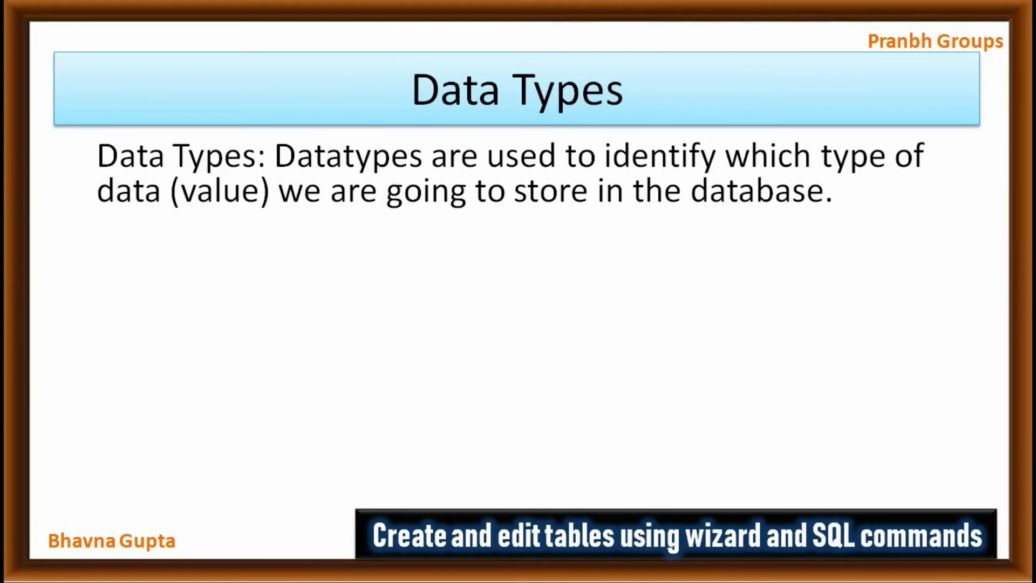
# - Advance the Data Types slide to show that data types fall into five categories
pyautogui.press('Right')
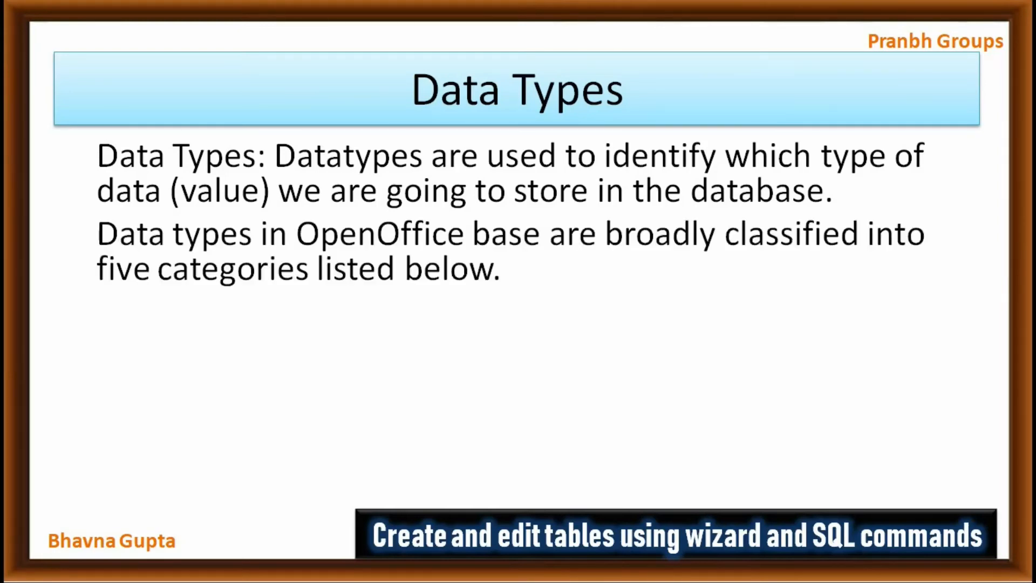